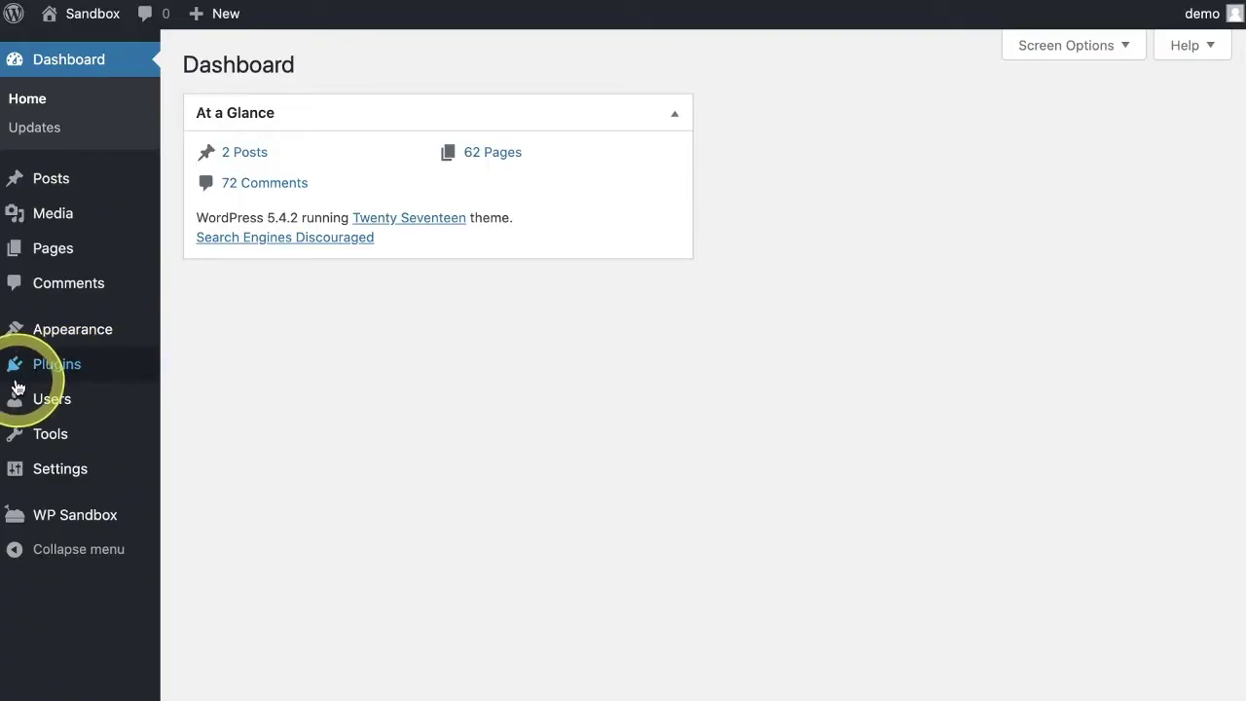
# - Find 'The events calendar' under Plugins > Add New, then install and activate it
pyautogui.moveTo(68, 376)
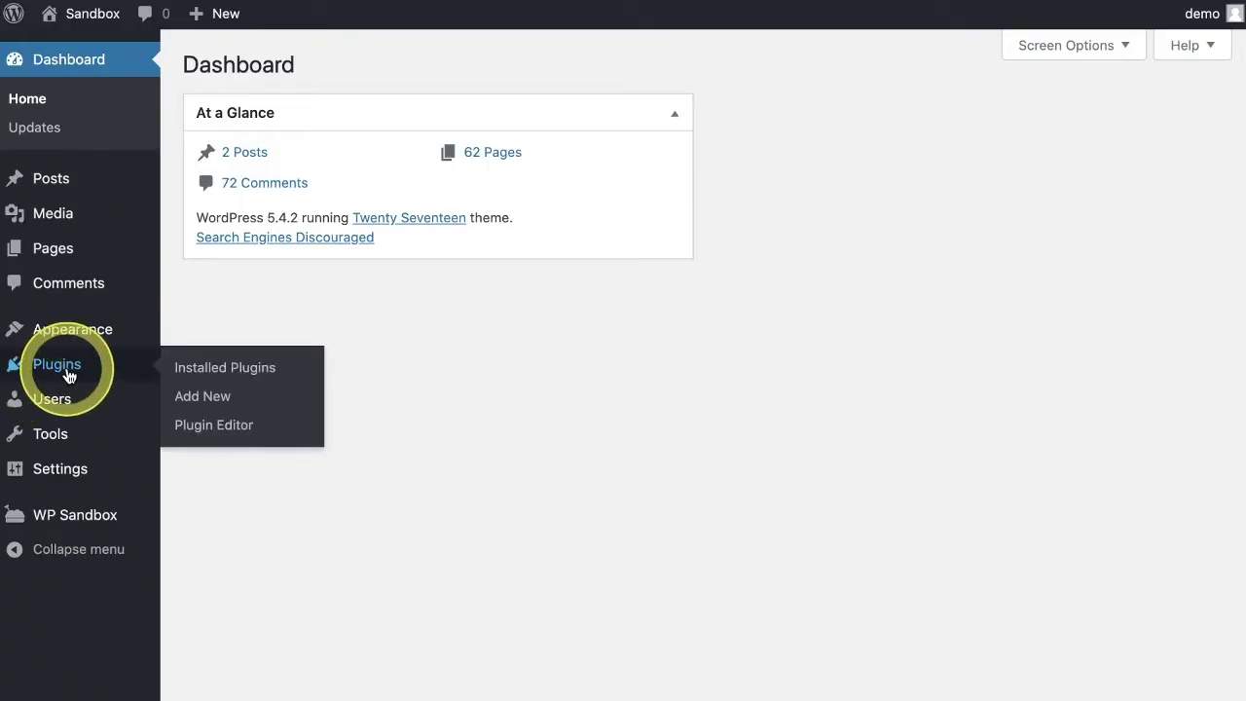
pyautogui.click(200, 399)
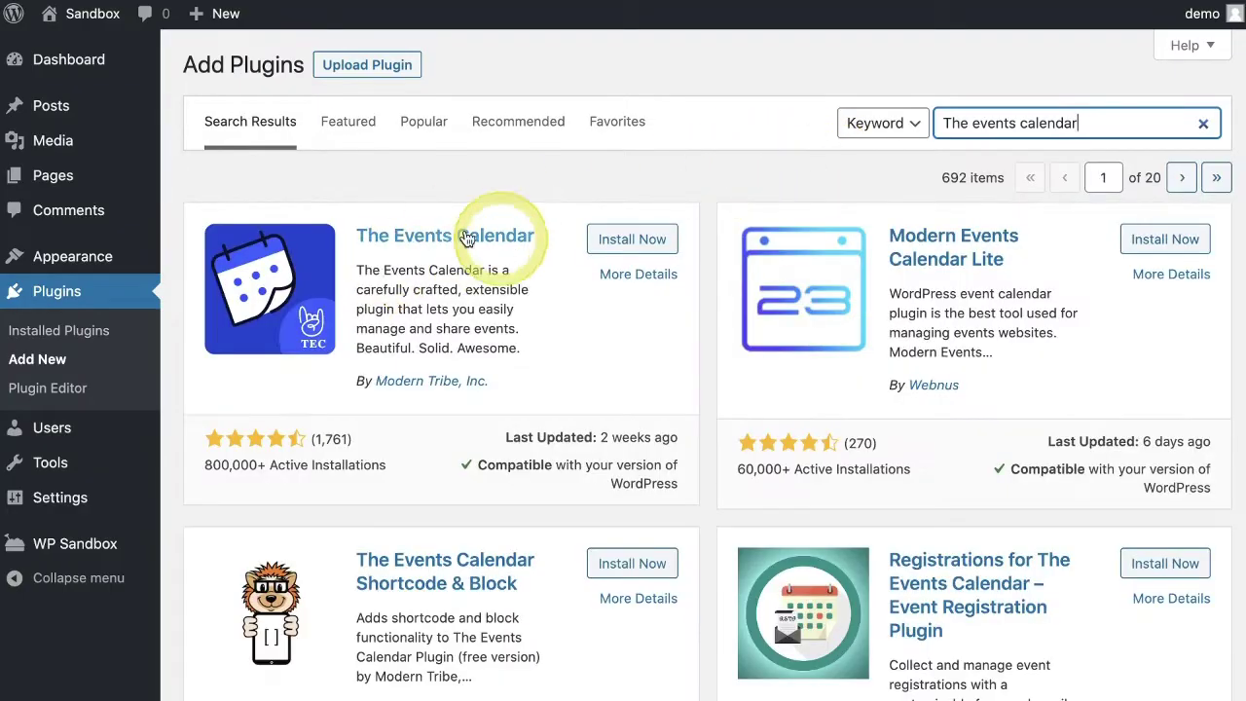
pyautogui.click(636, 239)
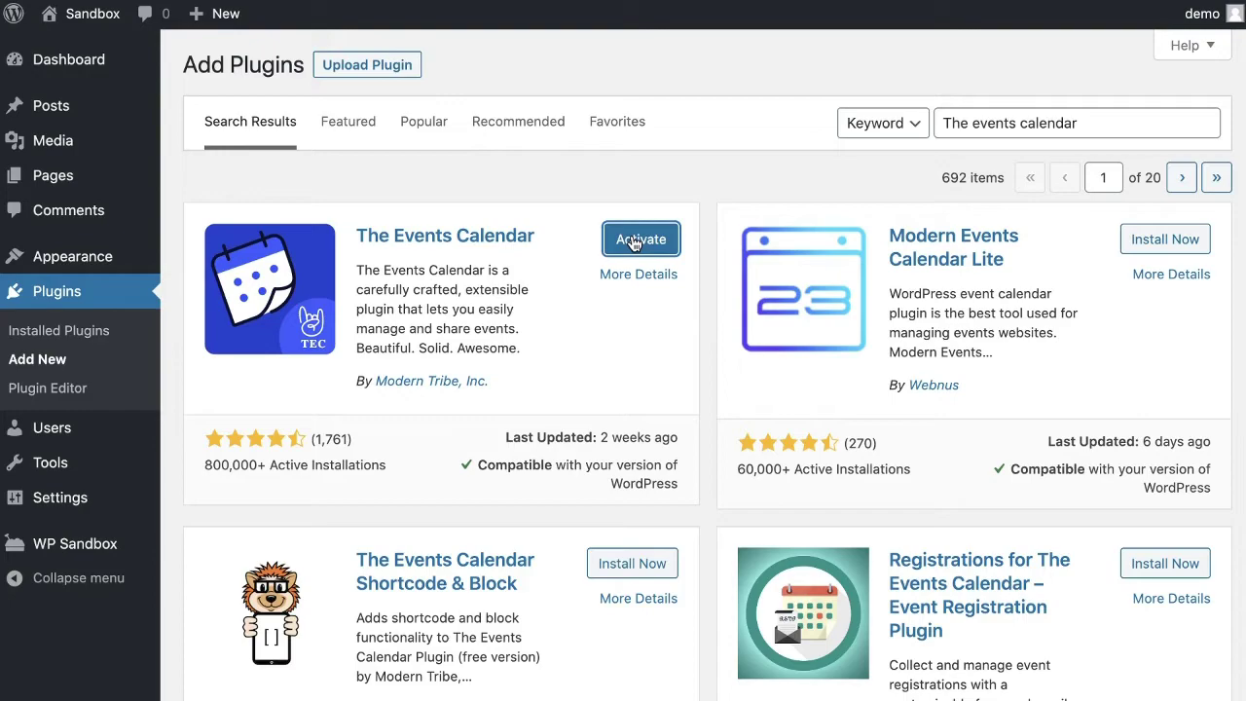
pyautogui.click(638, 239)
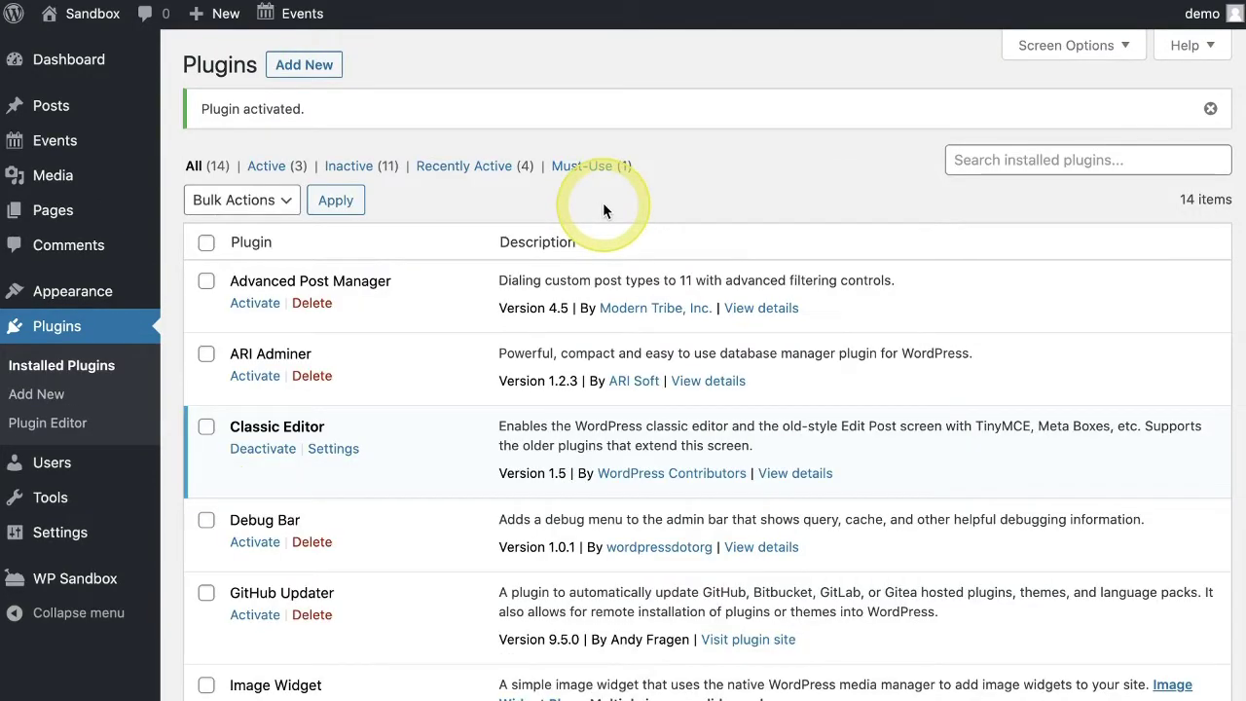
# - Create a new event via Events > Add New titled 'Cooking with Jan'
pyautogui.moveTo(48, 133)
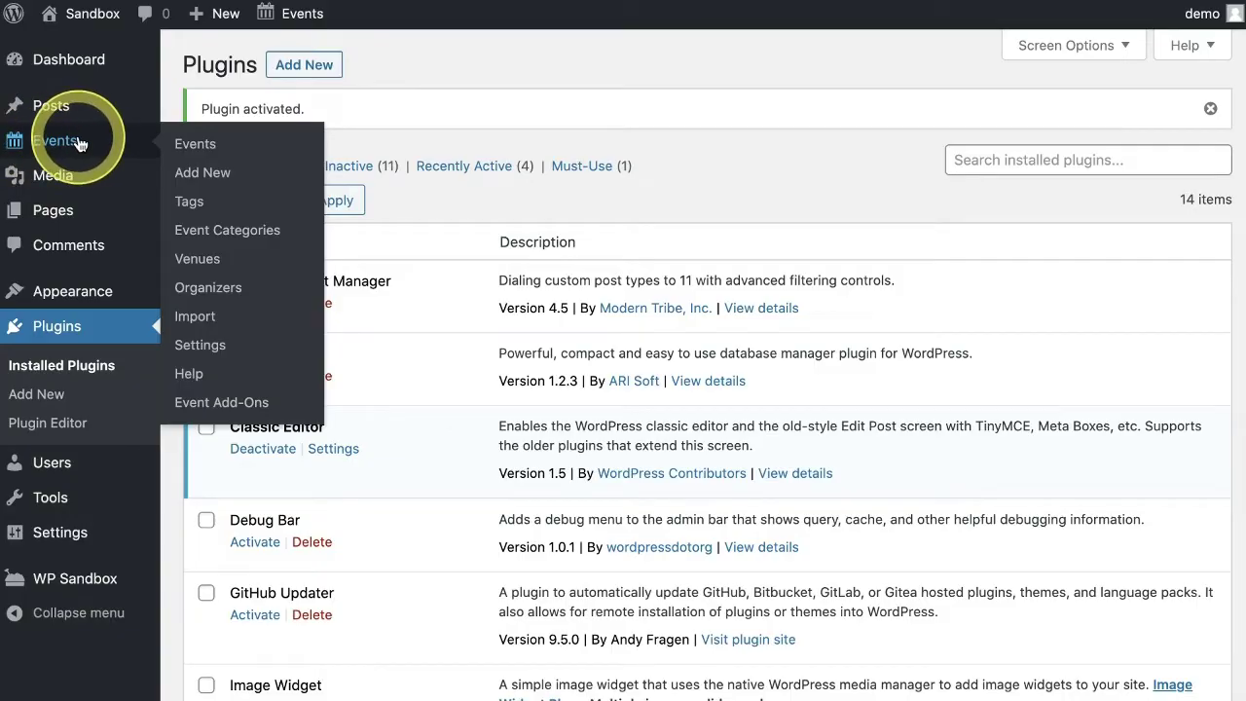
pyautogui.click(218, 175)
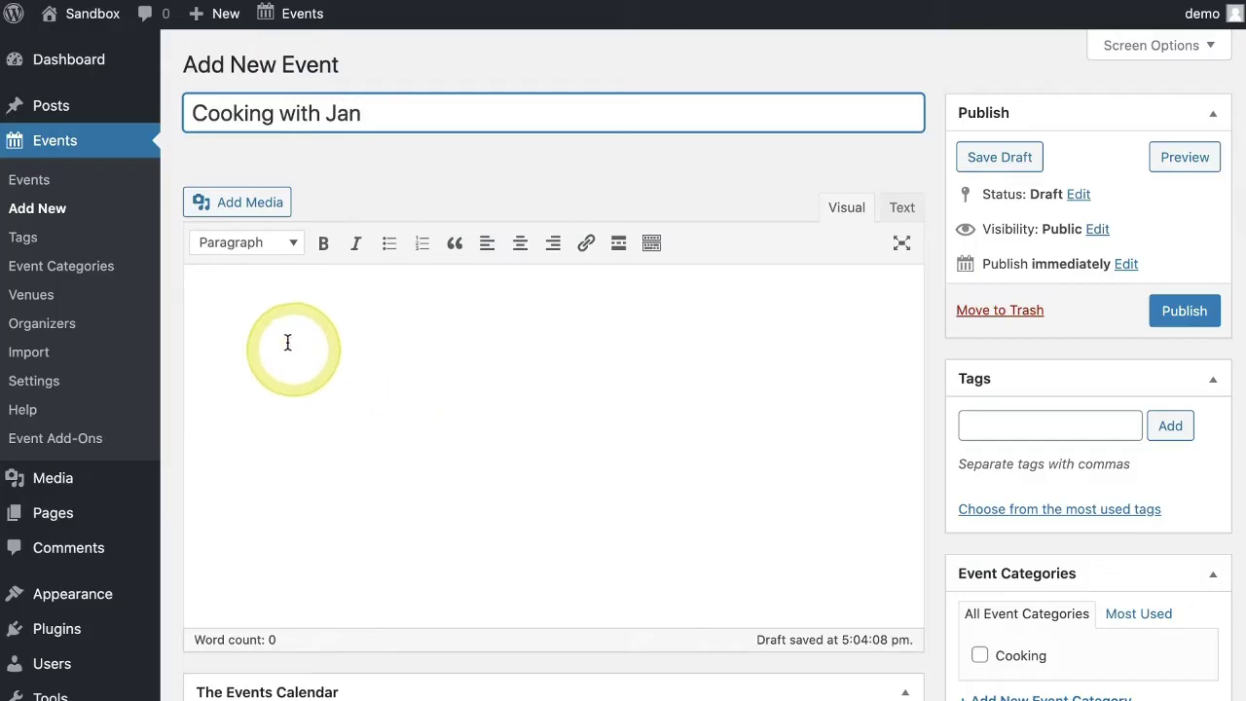
# - Paste the event description paragraph into the editor body
pyautogui.click(253, 321)
pyautogui.write("Join this fun cooking class to learn about cooking techniques for low-carb cooking. We'll be working on two different recipes that are great for those interested in vegan, vegetarian, and low-carb meals. Up to 12 people can join Jan in her kitchen to work through these recipes and make their own.")
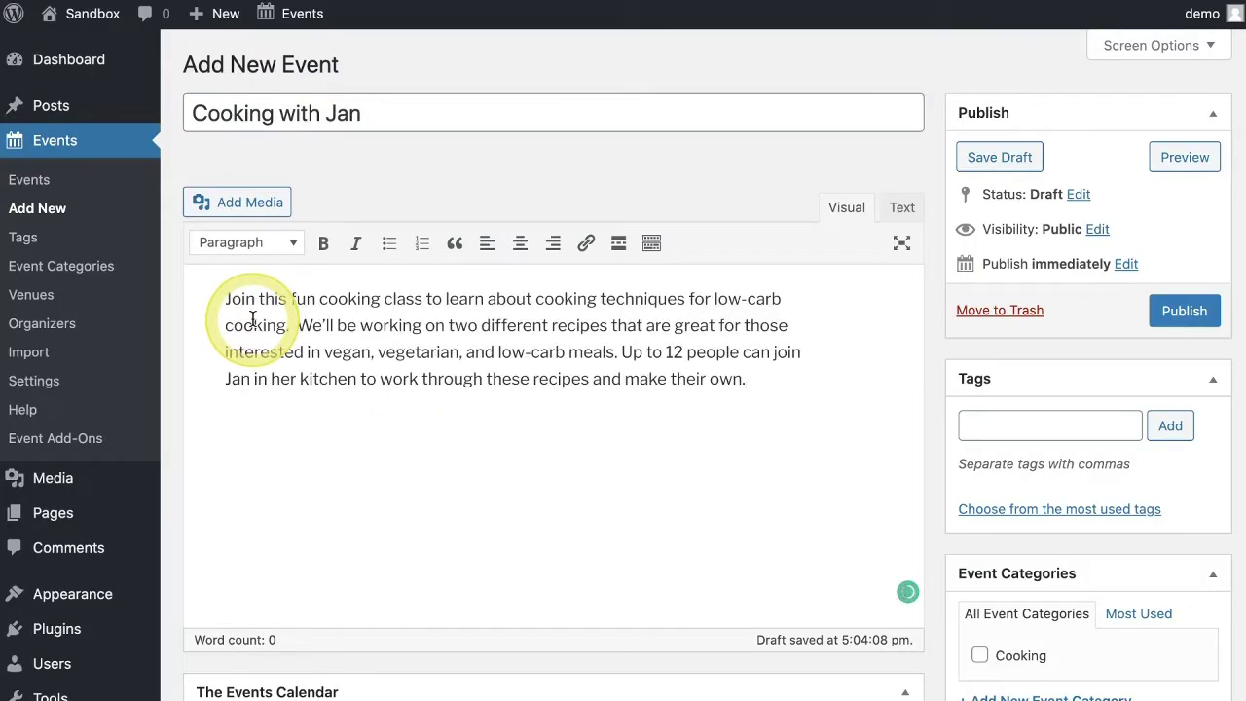
pyautogui.scroll(-4, 624, 574)
pyautogui.scroll(-8, 626, 574)
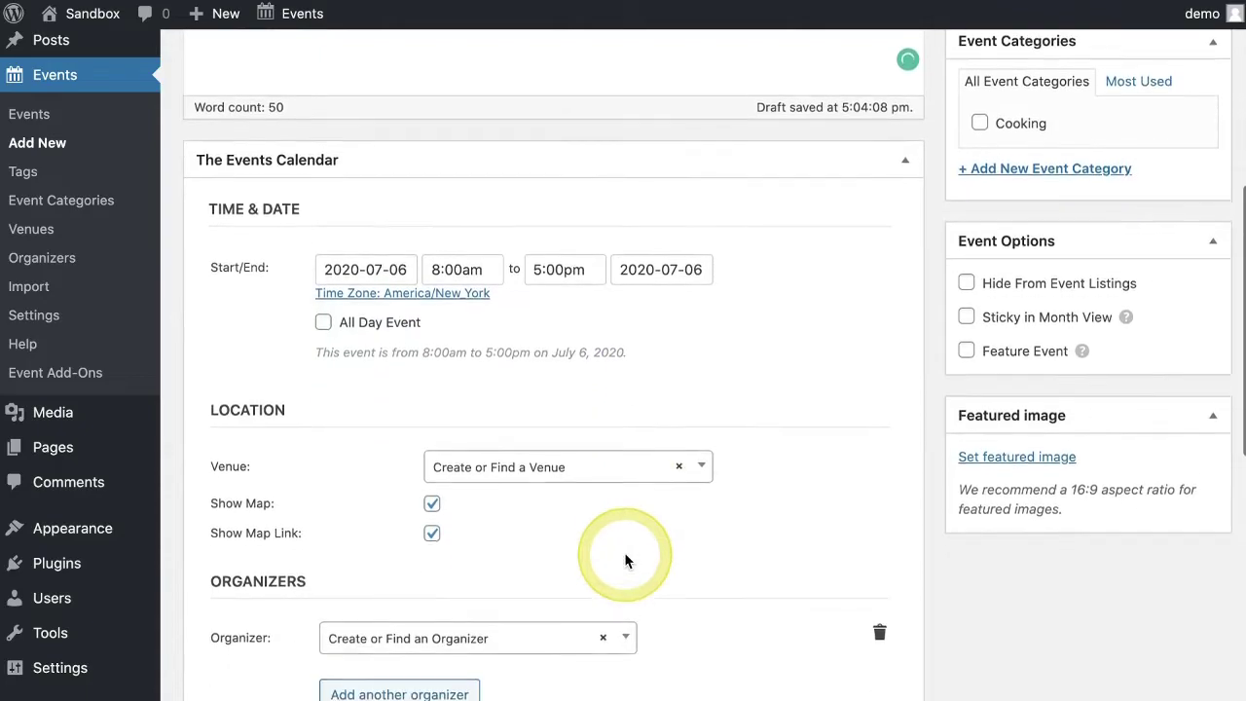
# - Schedule the event for July 10, 2020, from 6:00pm to 8:00pm
pyautogui.click(362, 266)
pyautogui.click(441, 451)
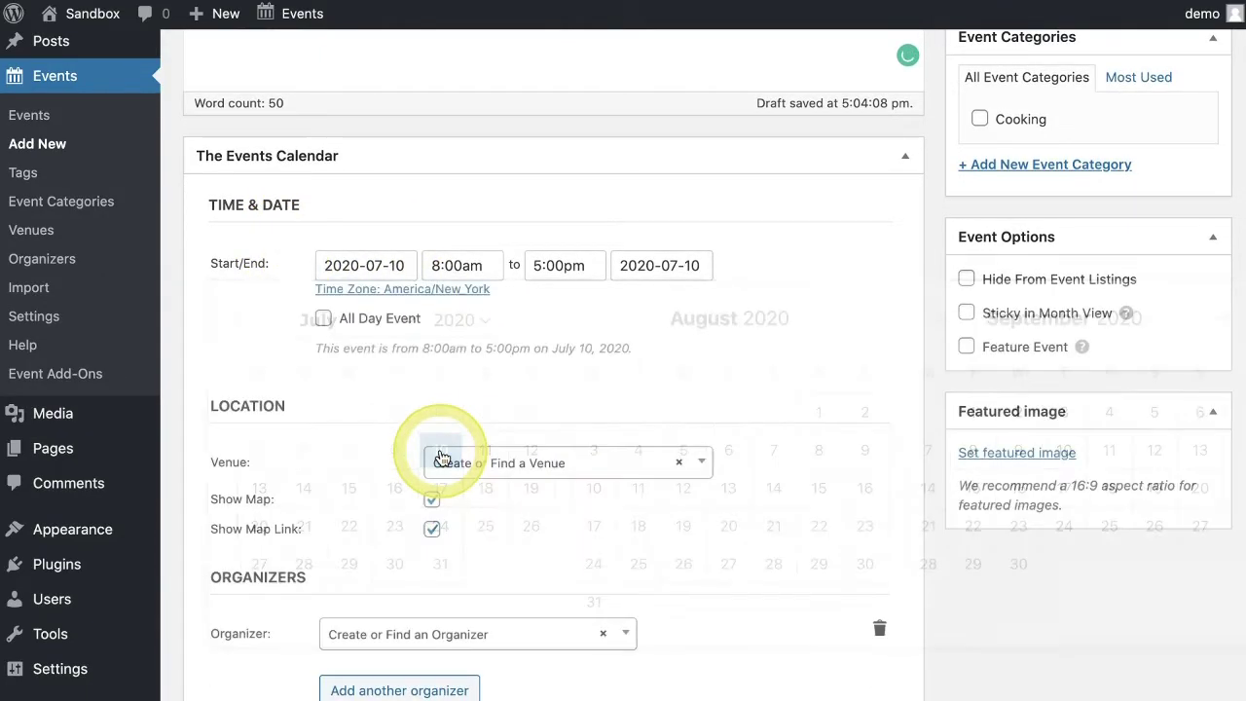
pyautogui.click(466, 265)
pyautogui.scroll(-5, 467, 437)
pyautogui.scroll(-5, 471, 443)
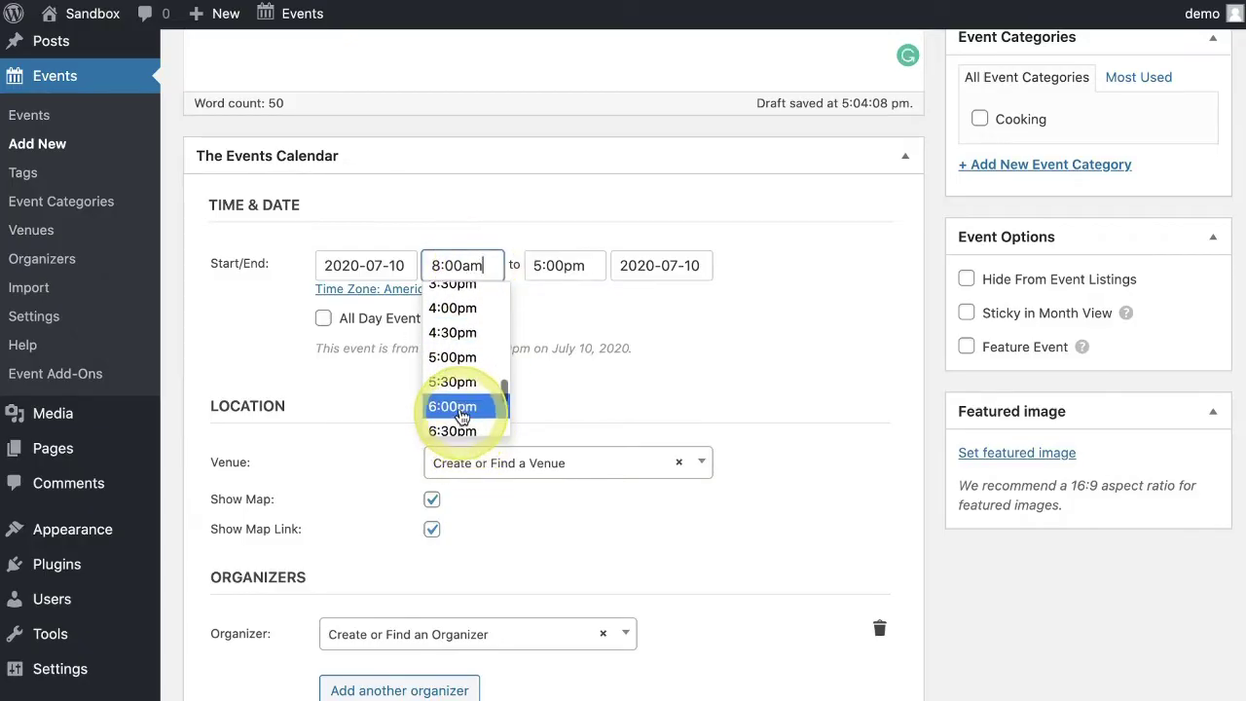
pyautogui.click(463, 407)
pyautogui.click(551, 268)
pyautogui.click(551, 415)
pyautogui.scroll(-2, 355, 407)
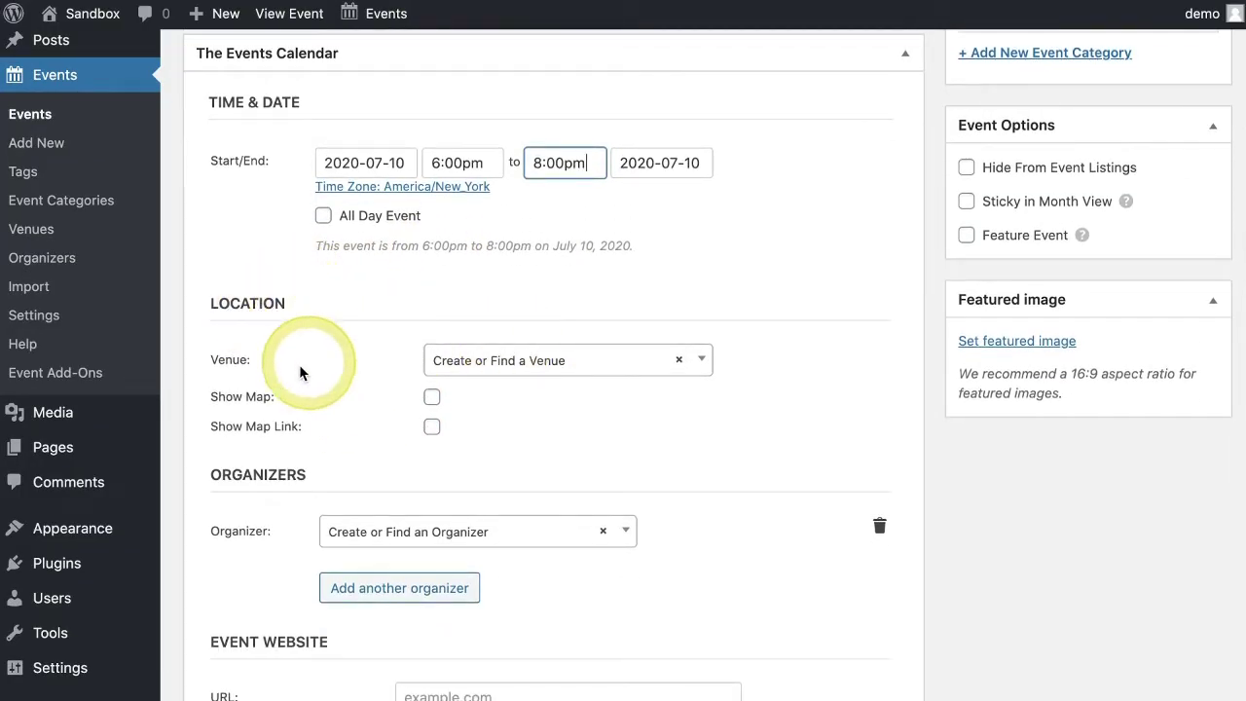
pyautogui.scroll(-1, 312, 380)
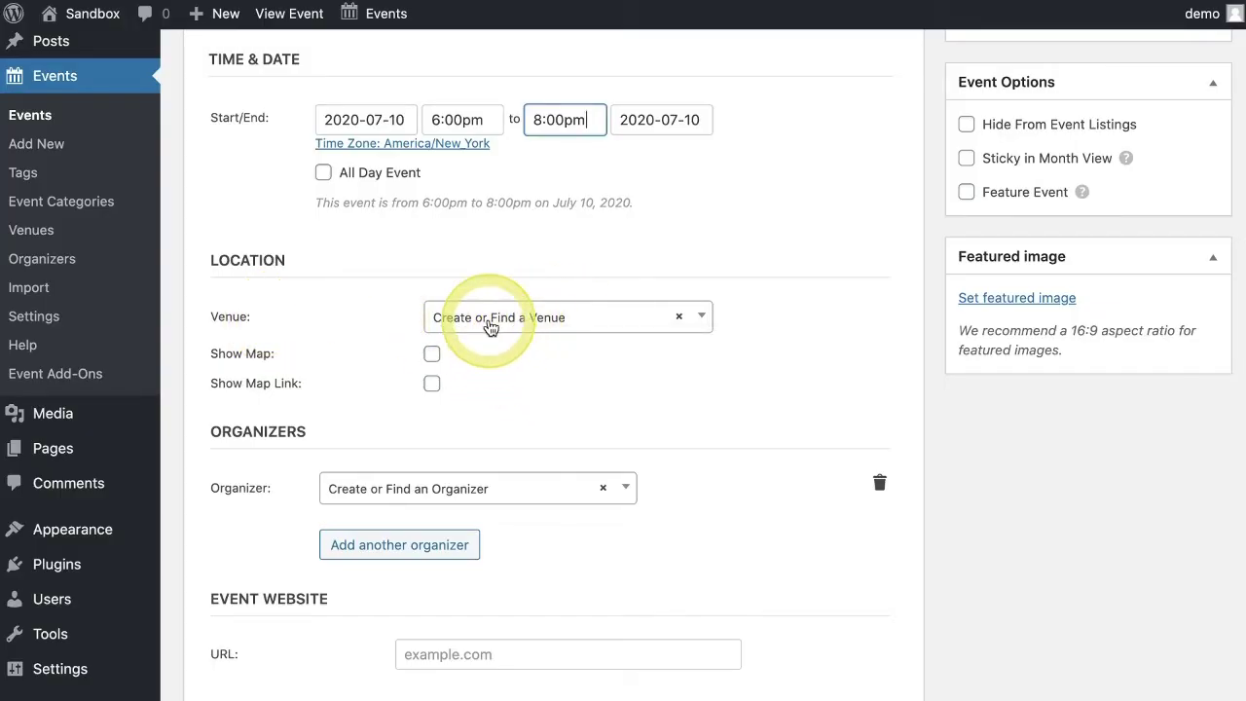
# - Choose the Cooking School venue and tick Show Map and Show Map Link
pyautogui.click(489, 330)
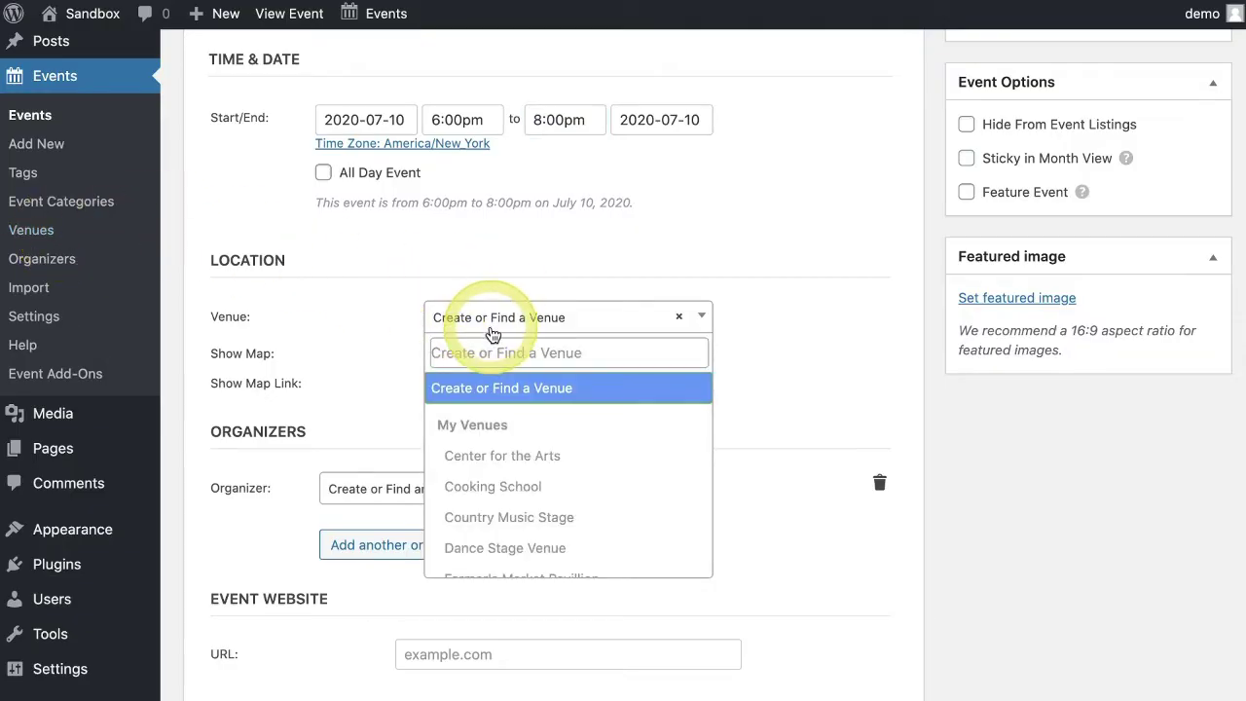
pyautogui.click(550, 487)
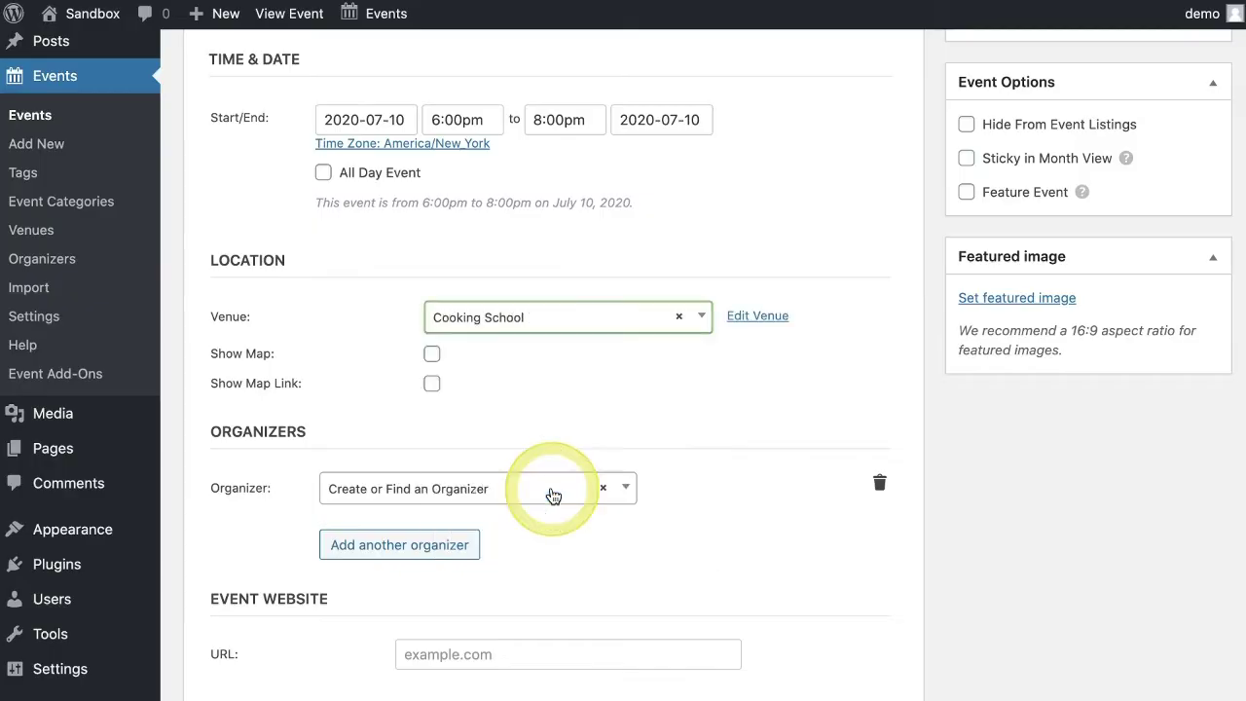
pyautogui.scroll(-2, 368, 355)
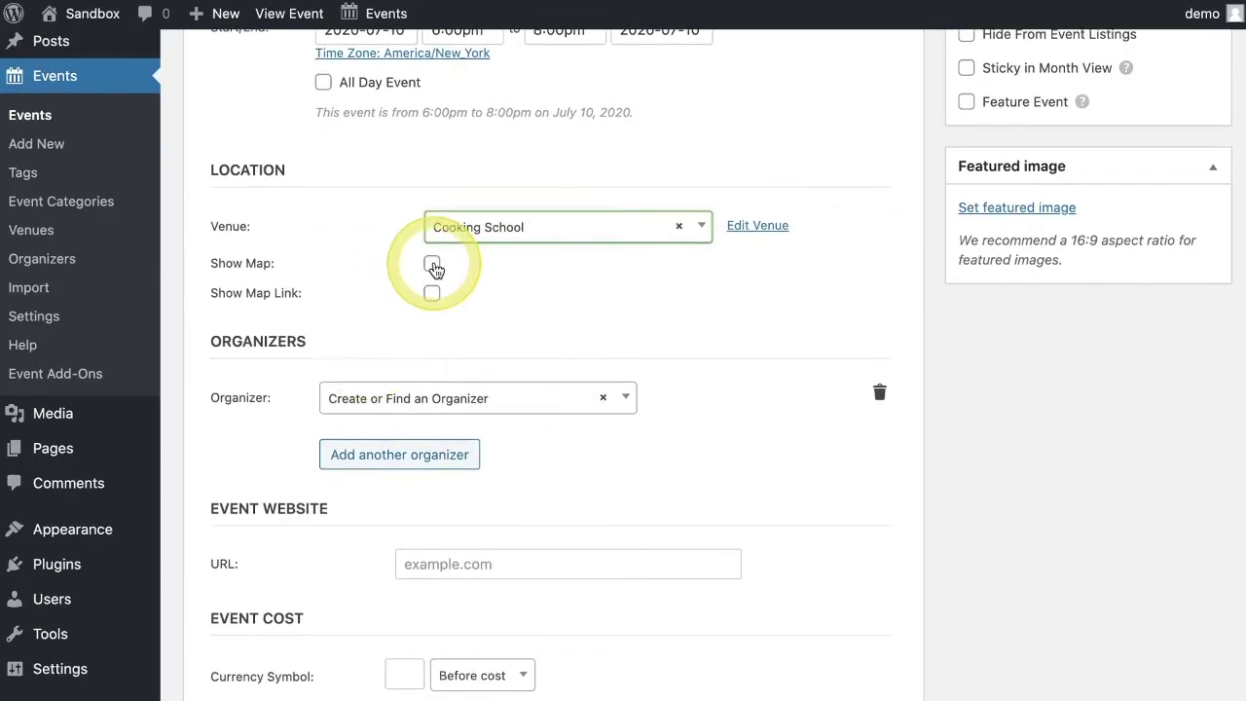
pyautogui.click(432, 265)
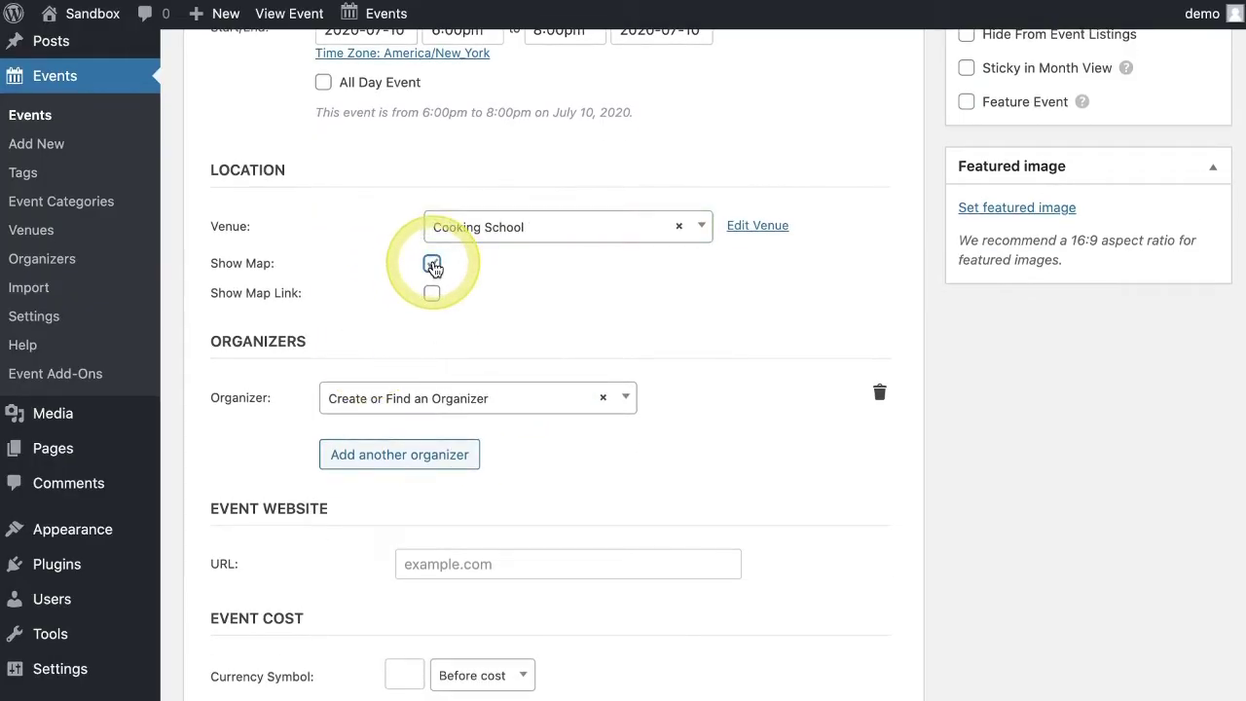
pyautogui.click(431, 294)
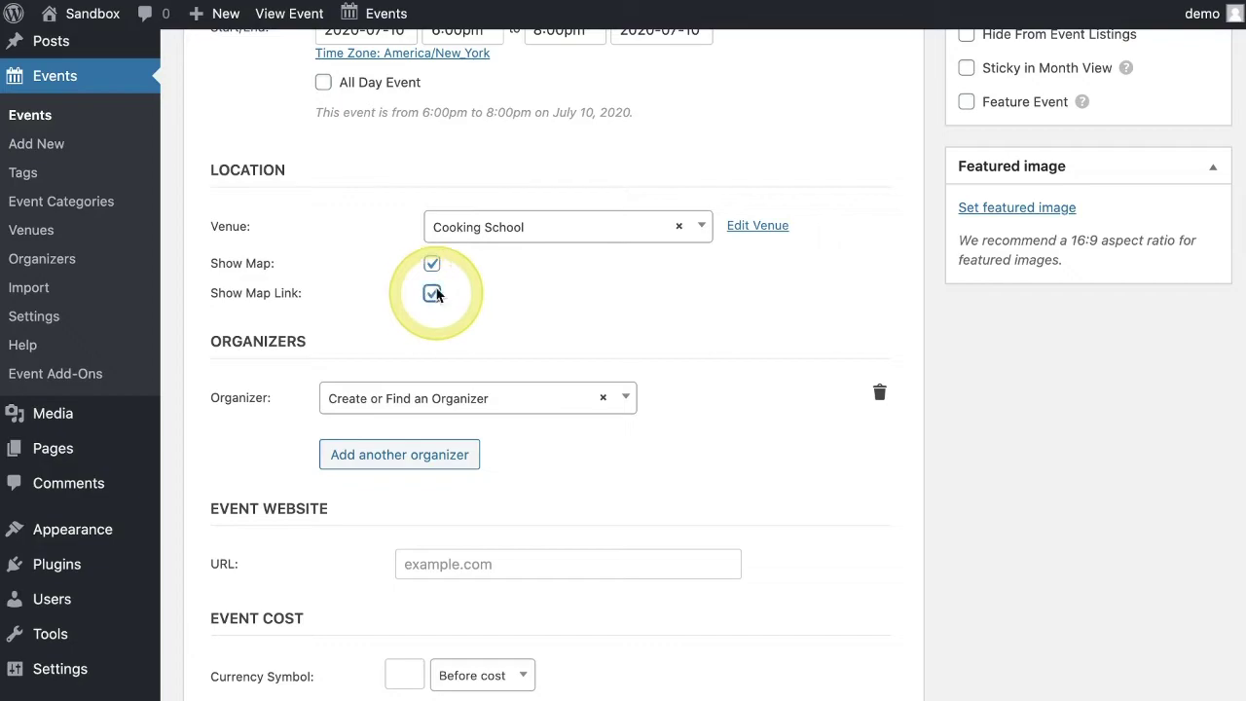
pyautogui.scroll(-2, 511, 292)
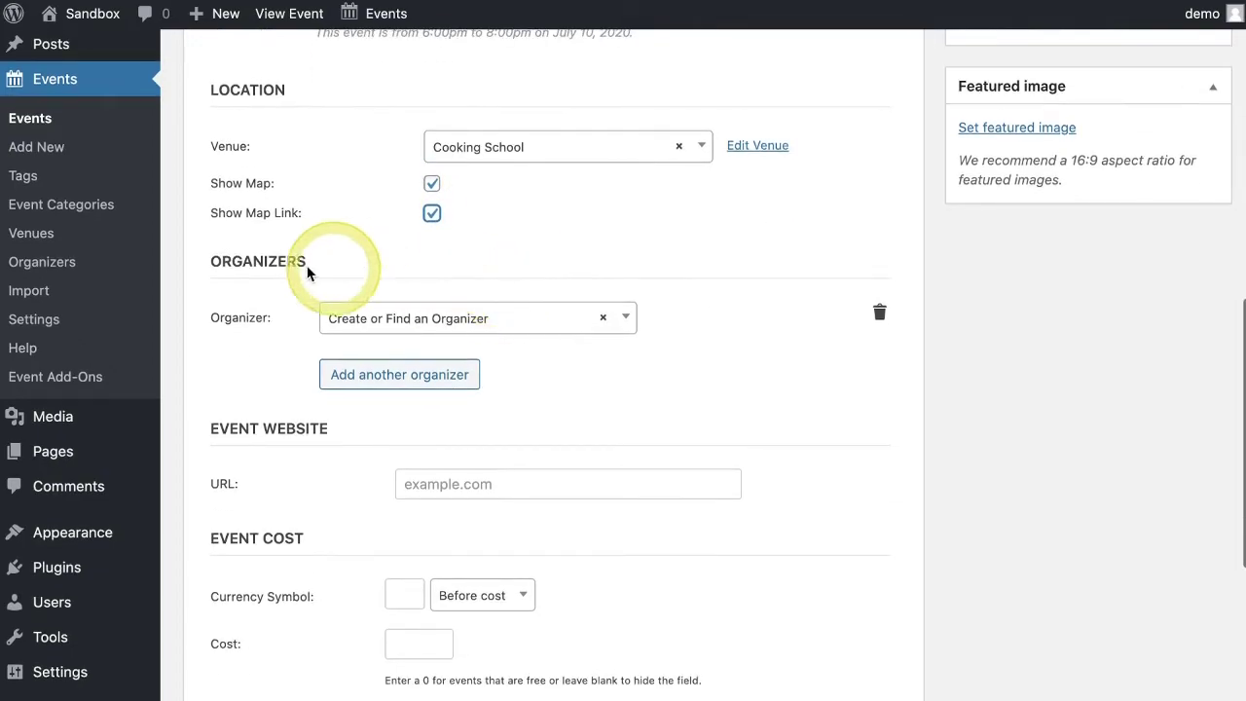
pyautogui.scroll(-1, 267, 331)
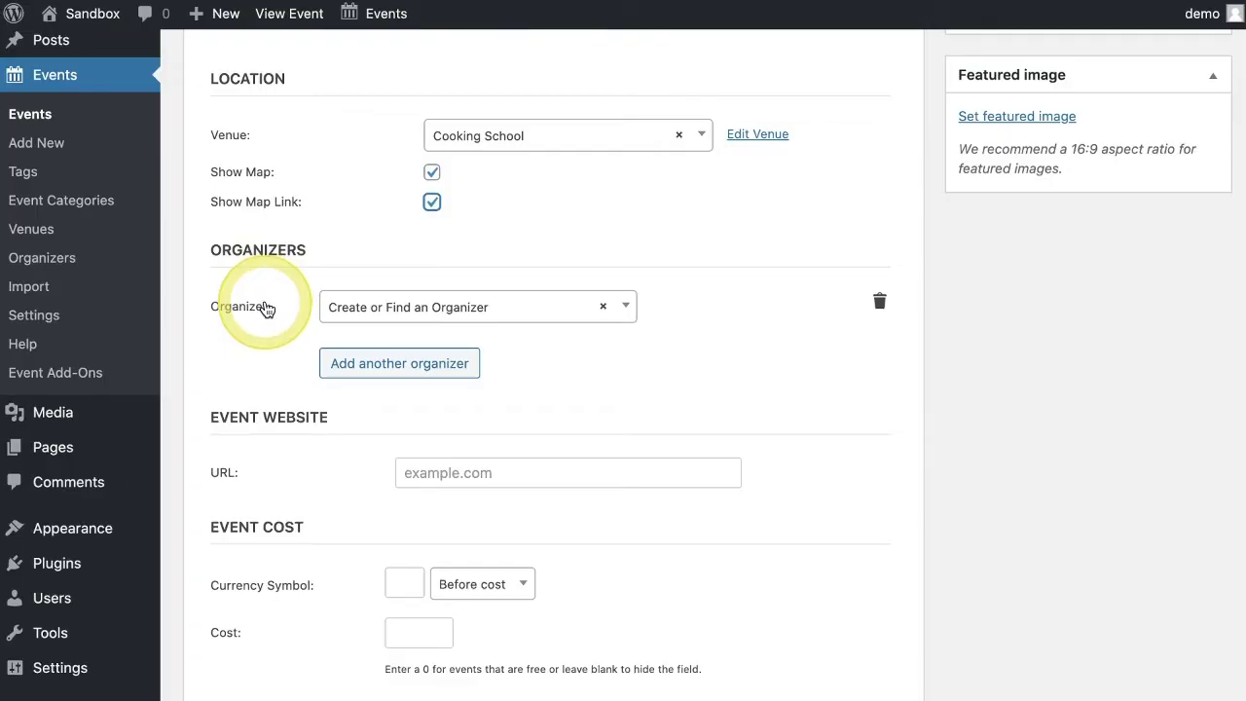
# - Choose ABC Cooking School as the event's organizer
pyautogui.click(368, 309)
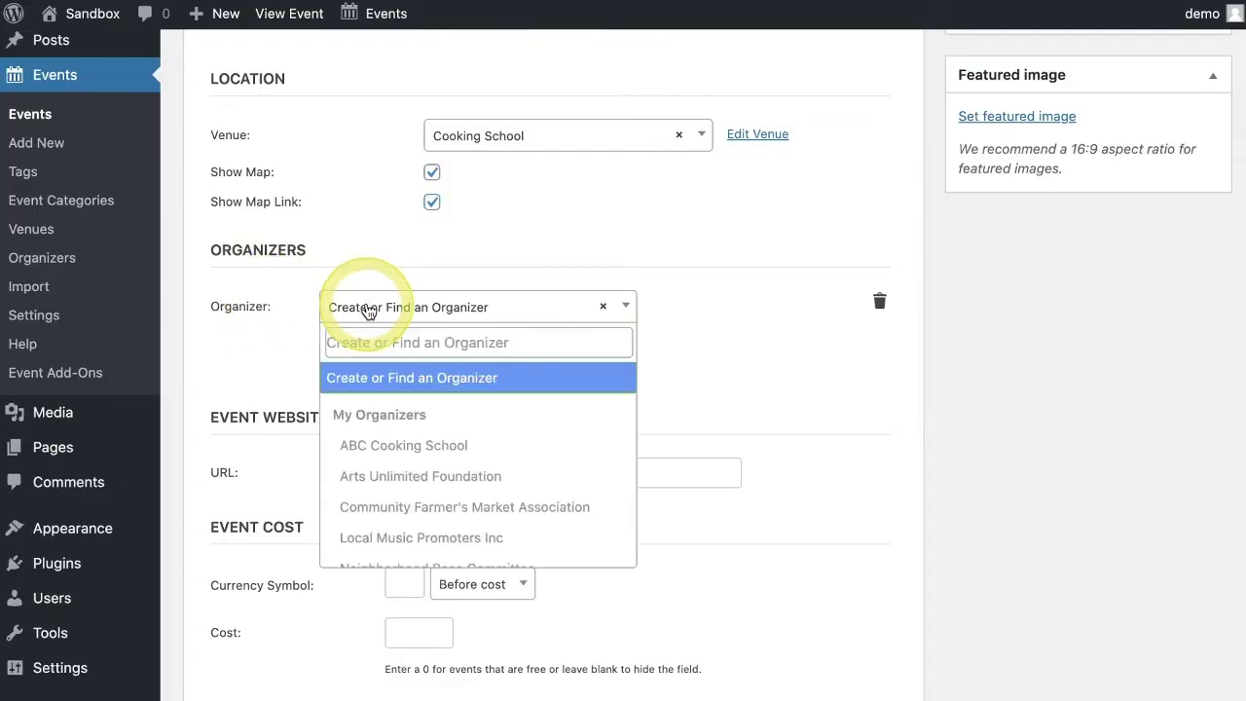
pyautogui.write('Kori Ashton')
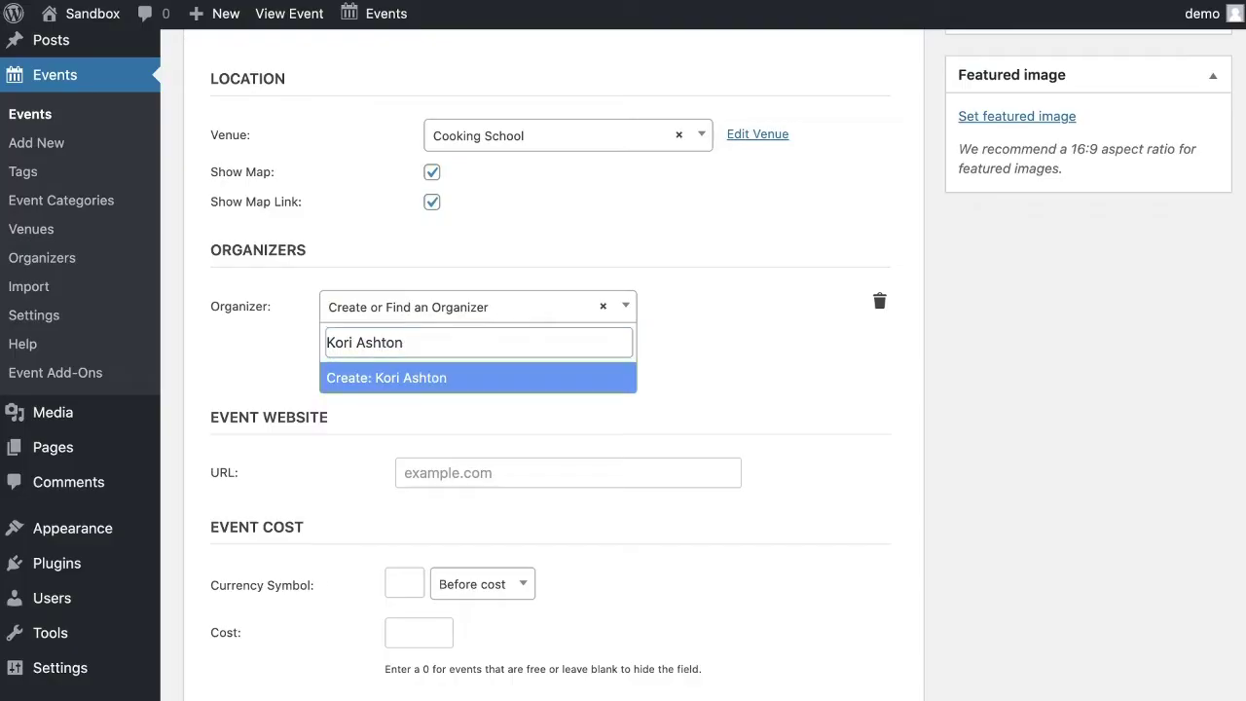
pyautogui.click(603, 306)
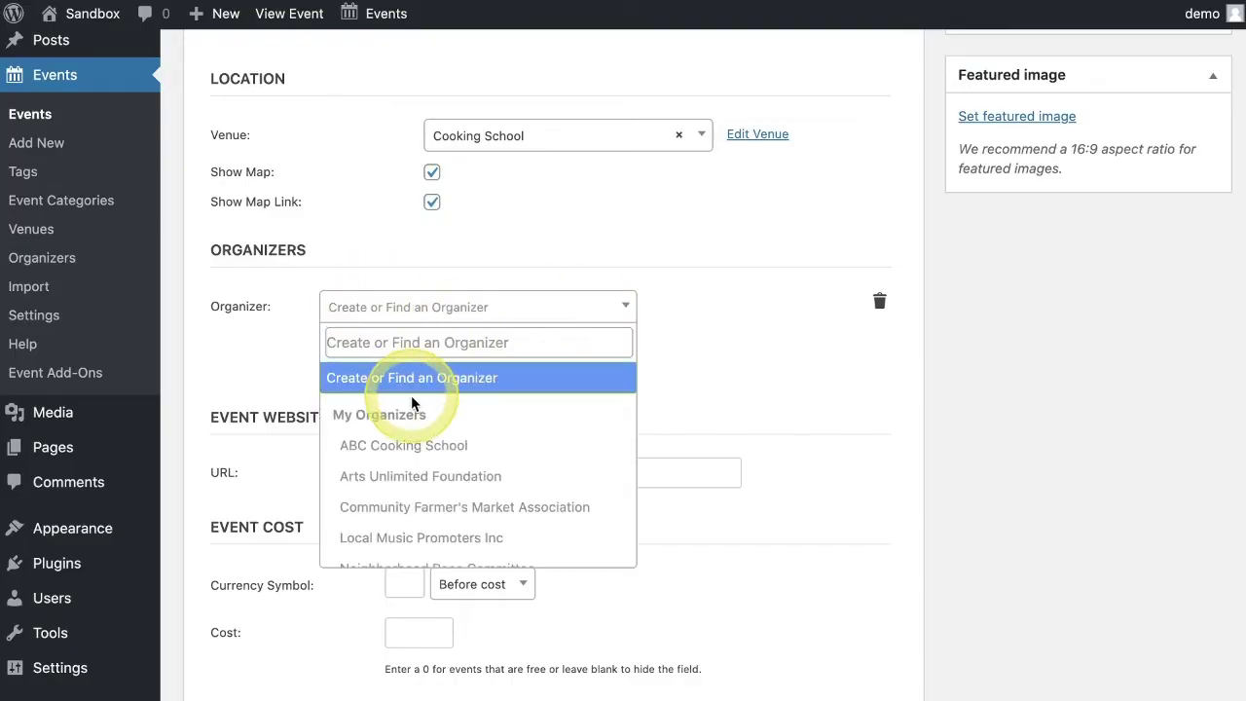
pyautogui.scroll(-2, 411, 400)
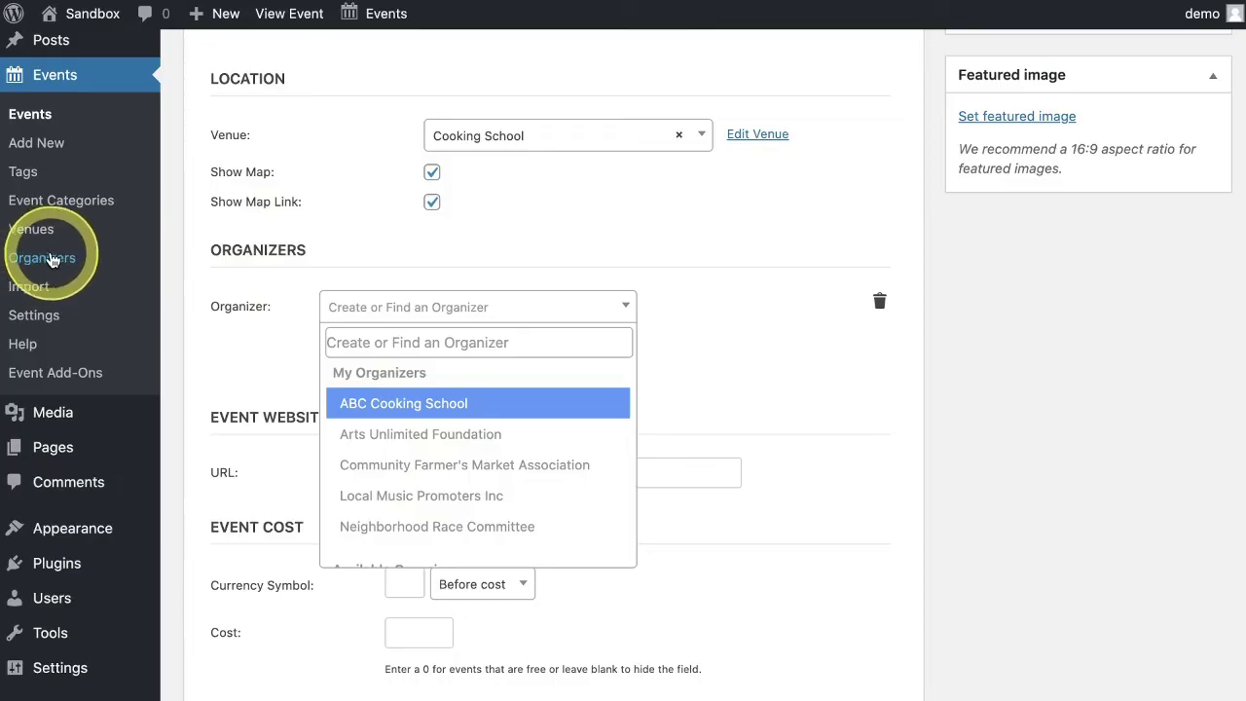
pyautogui.click(421, 403)
pyautogui.scroll(-2, 443, 363)
pyautogui.click(444, 365)
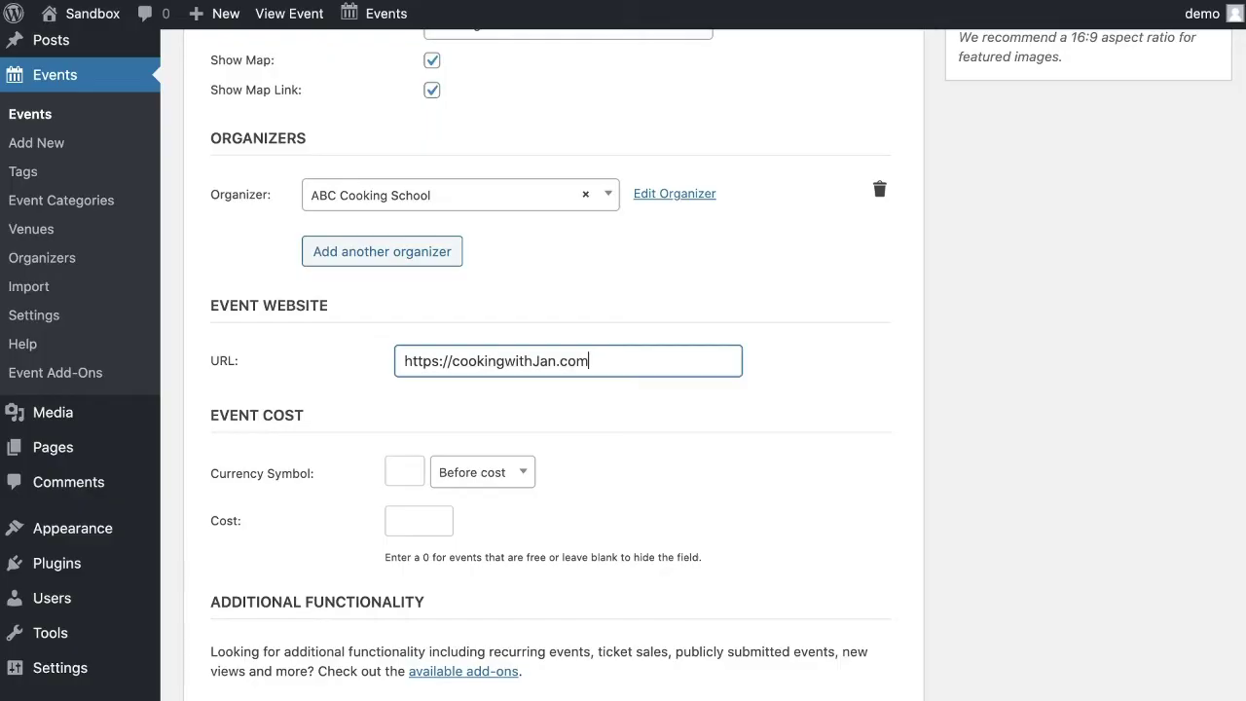
pyautogui.scroll(-1, 356, 478)
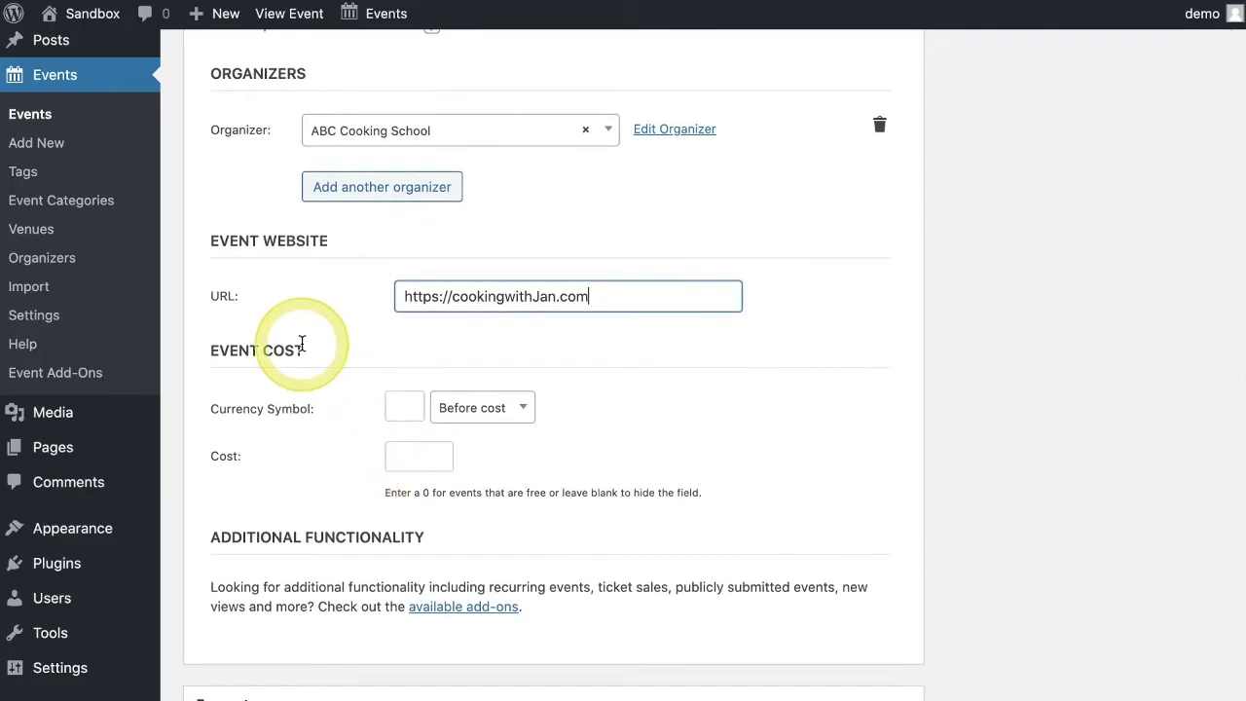
pyautogui.click(413, 409)
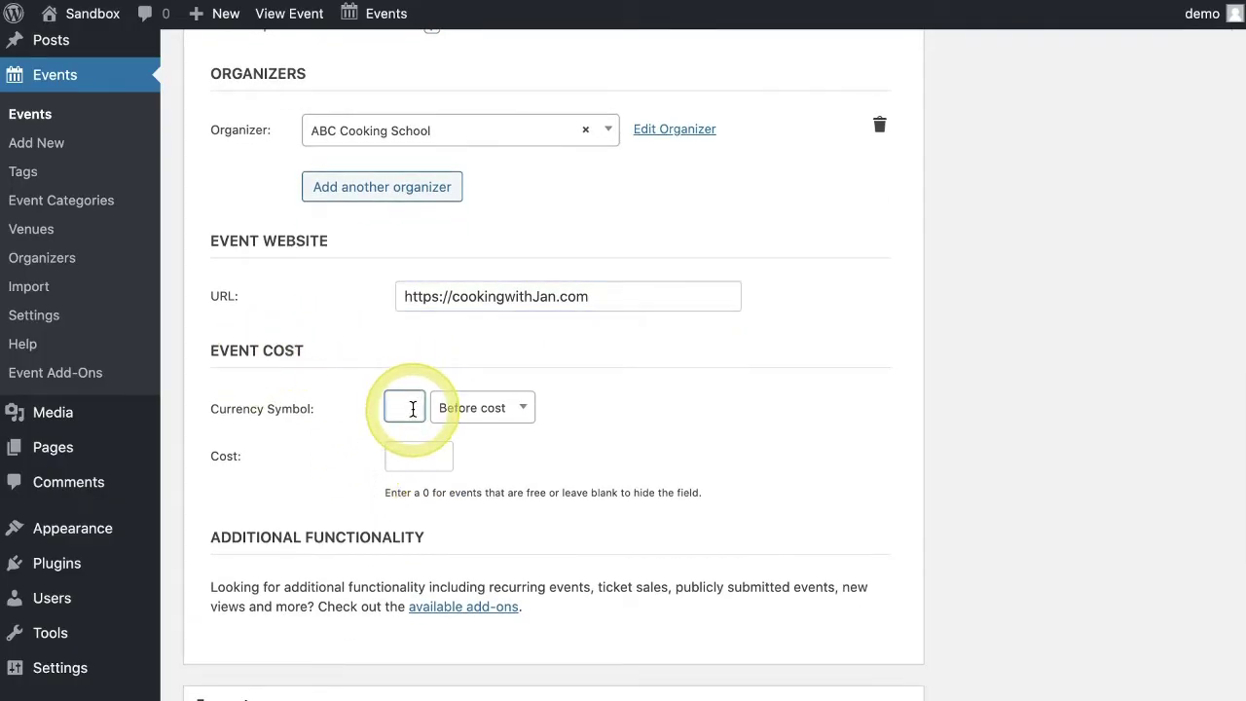
pyautogui.write('$')
pyautogui.click(404, 457)
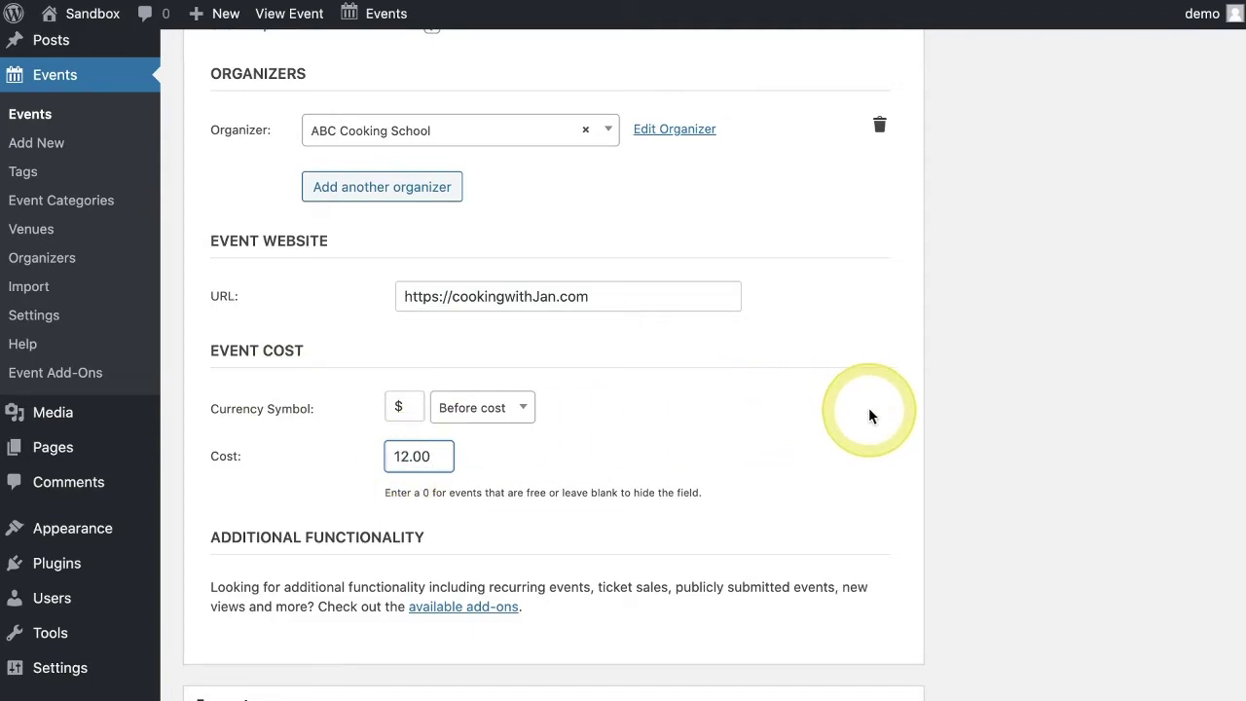
pyautogui.scroll(3, 910, 400)
pyautogui.scroll(7, 916, 399)
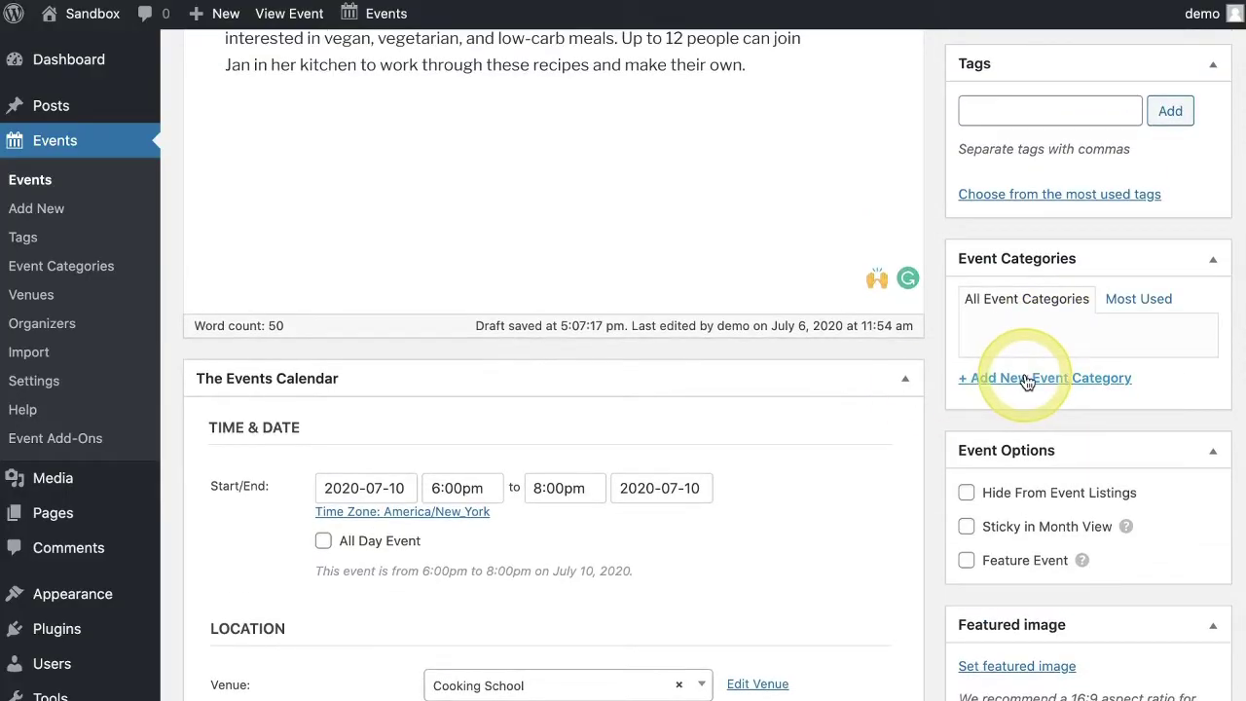
# - Add a new 'Cooking' event category and tick it for this event
pyautogui.click(1025, 385)
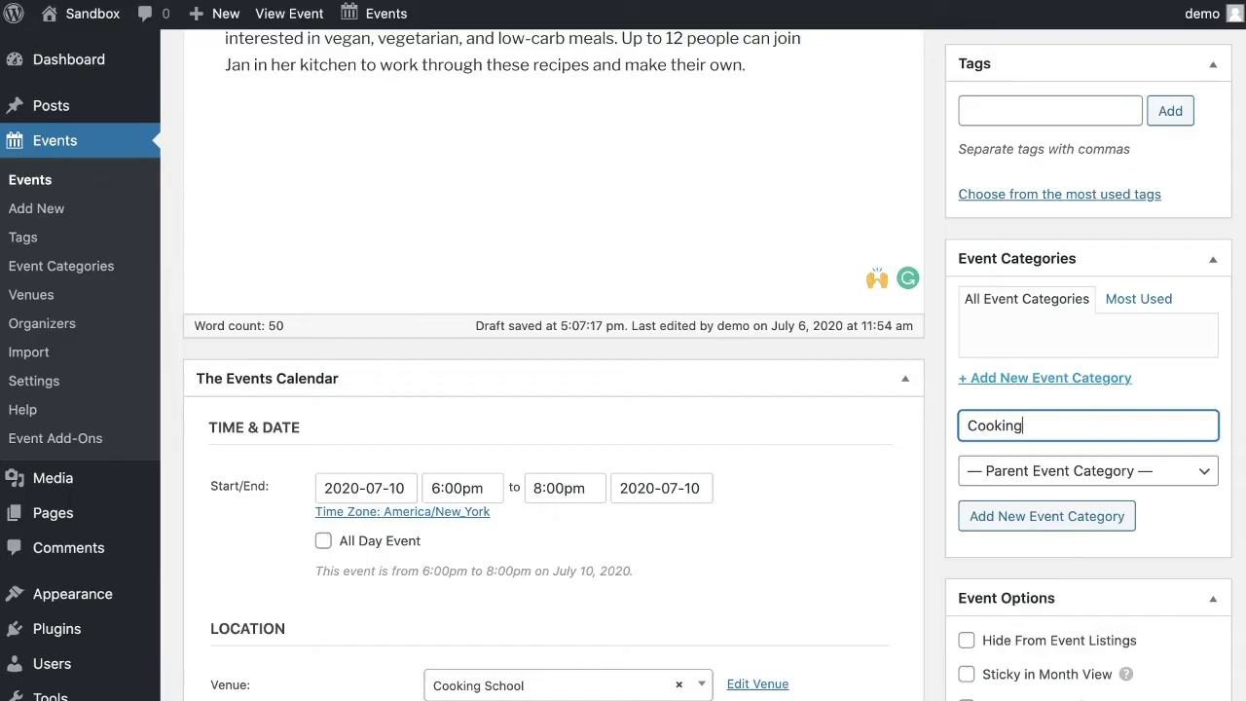
pyautogui.click(1054, 511)
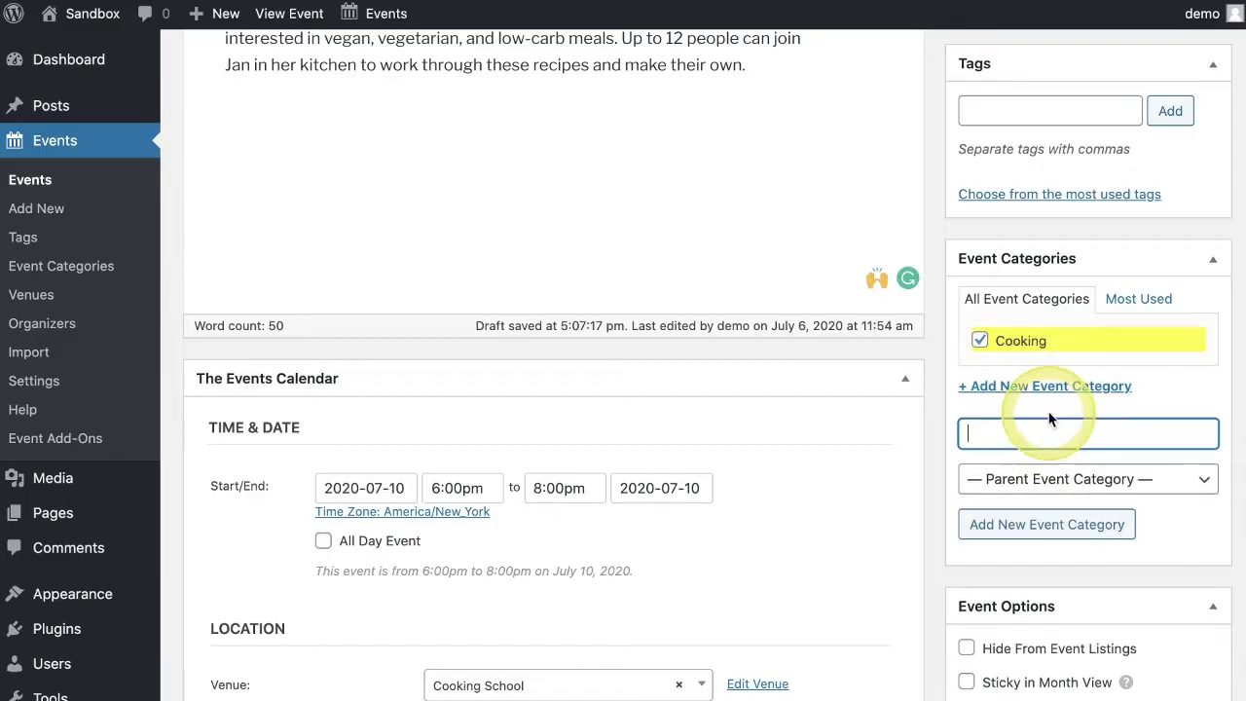
pyautogui.scroll(-3, 1036, 478)
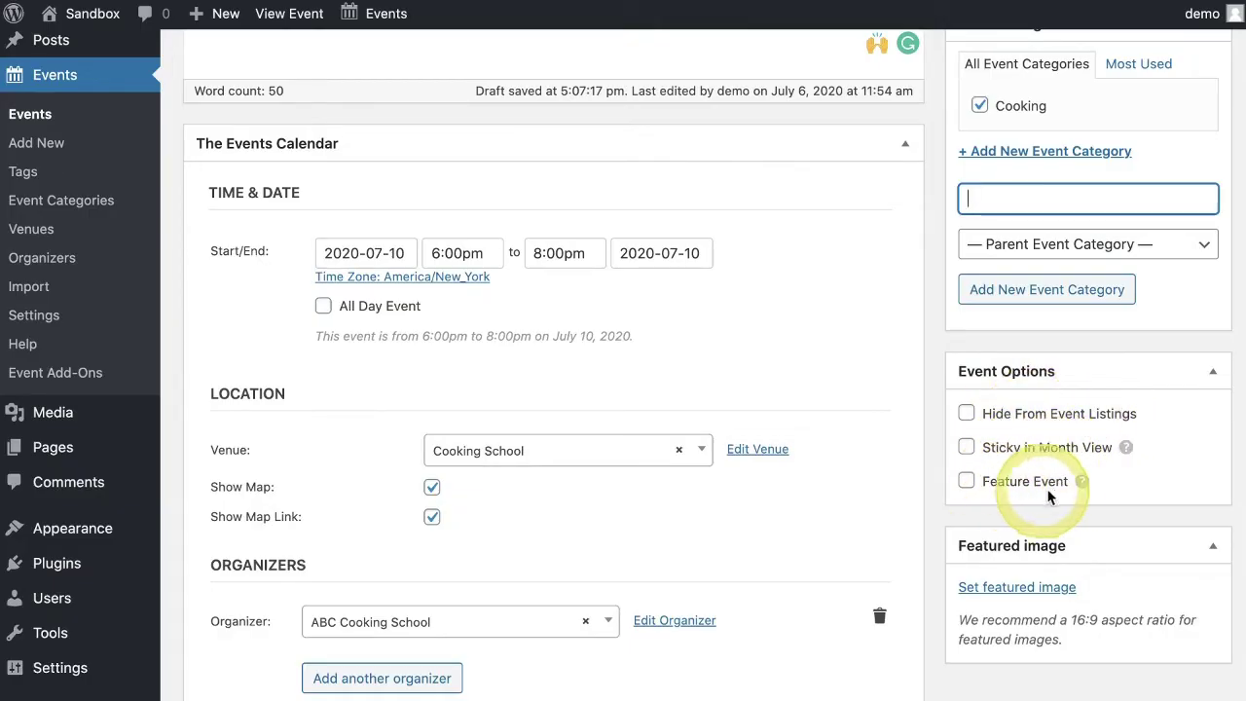
pyautogui.scroll(-1, 1054, 491)
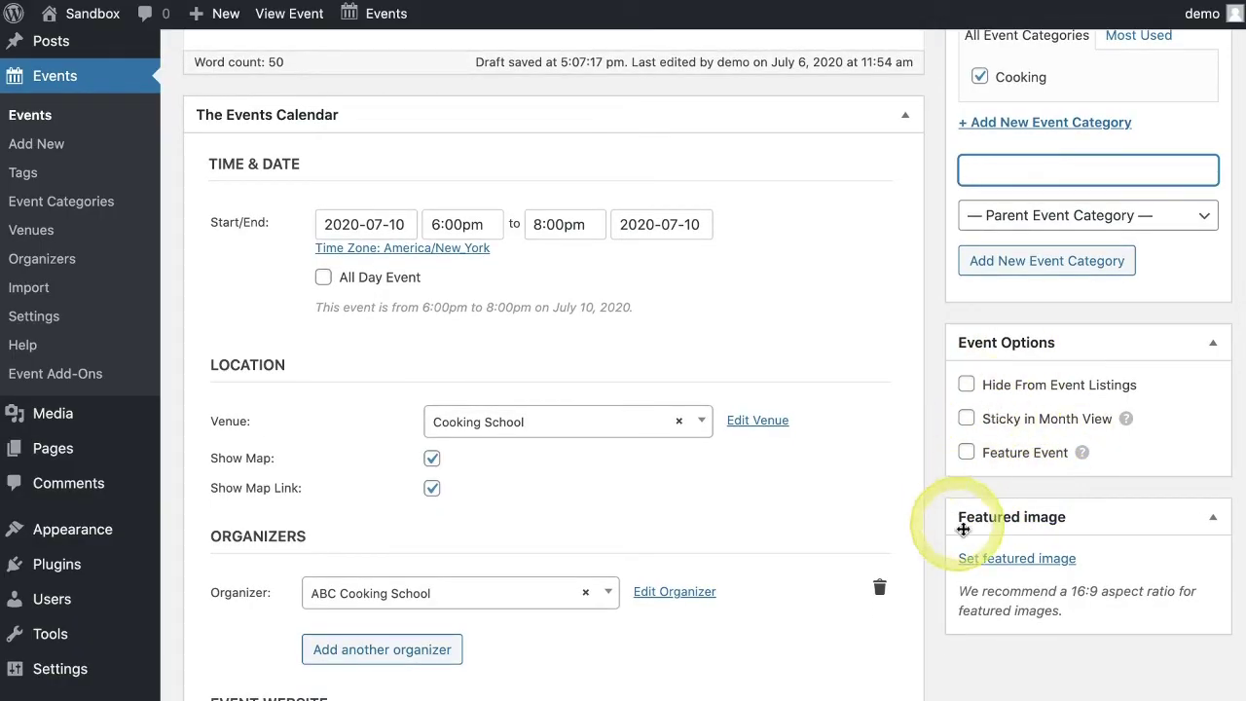
# - Set the Farmers_market-1600x1060.jpg photo from the Media Library as featured image
pyautogui.click(986, 559)
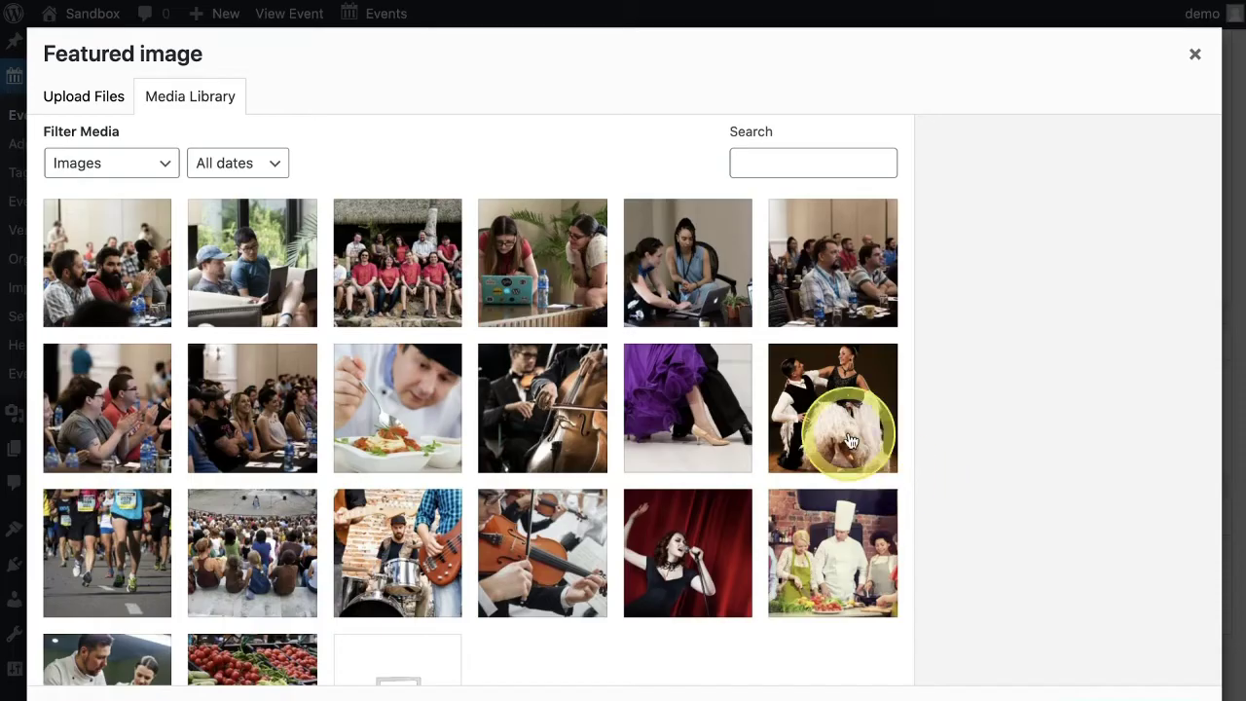
pyautogui.scroll(-2, 313, 500)
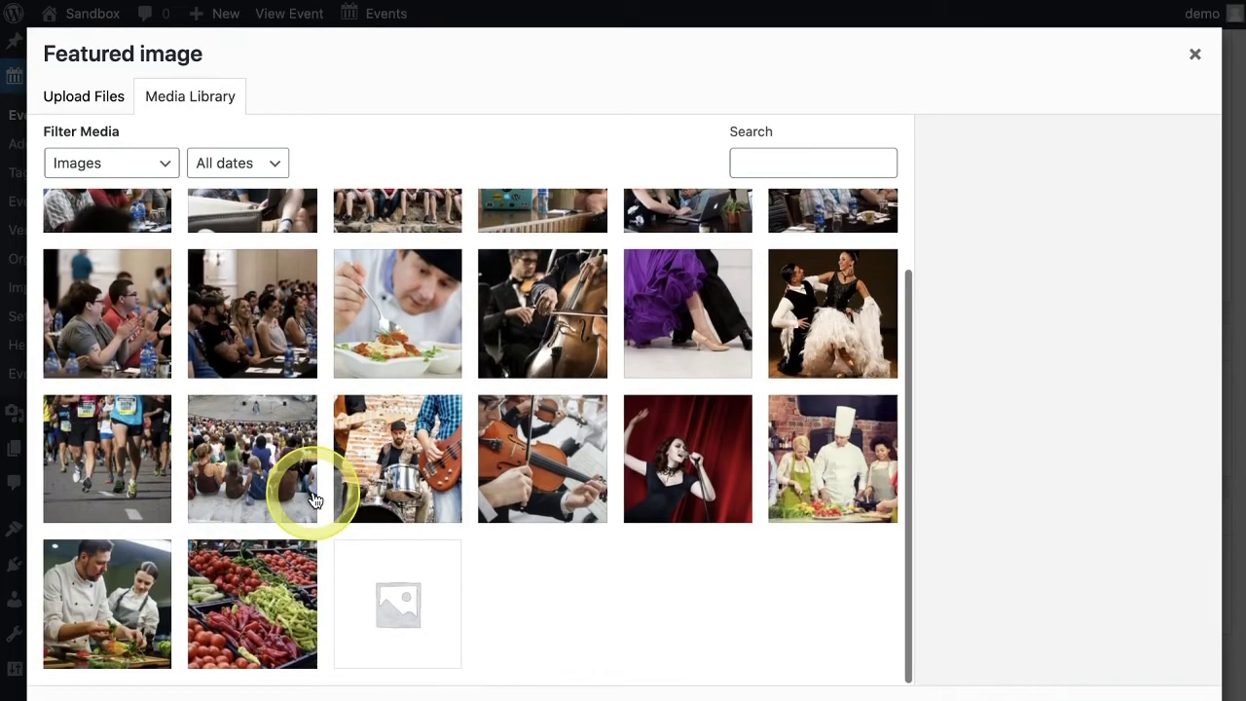
pyautogui.click(251, 599)
pyautogui.click(1100, 683)
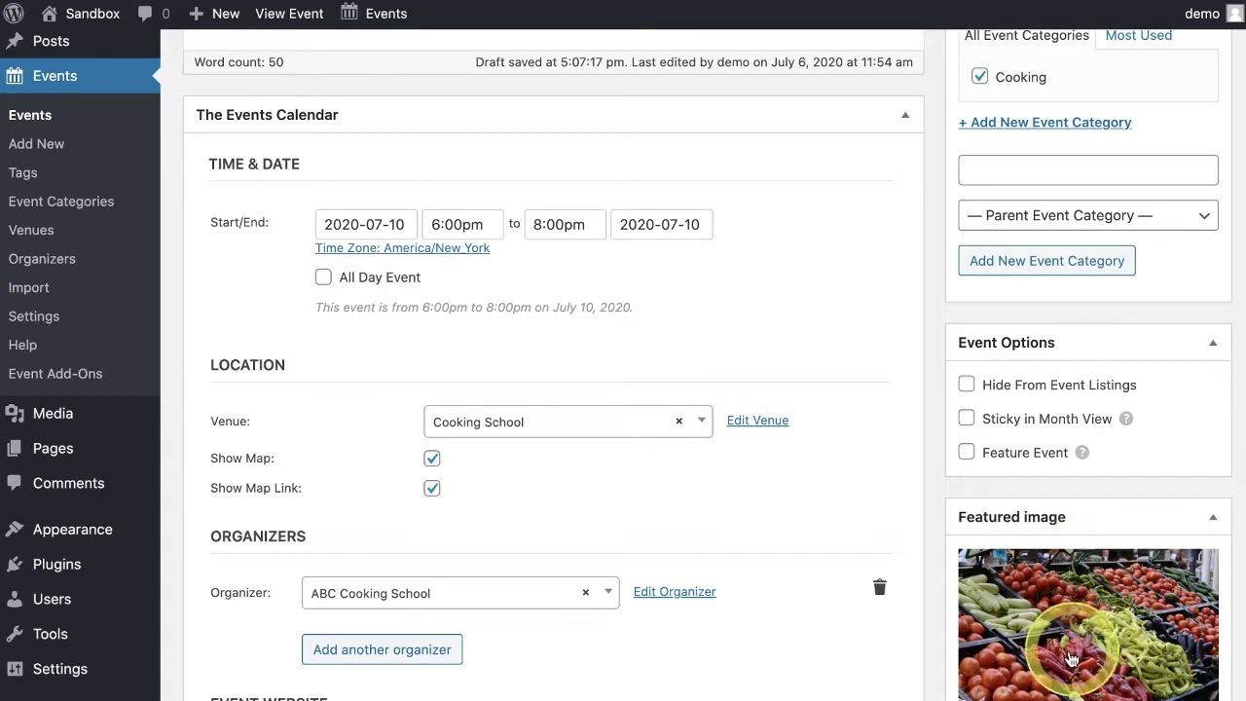
pyautogui.scroll(-3, 1071, 643)
pyautogui.scroll(10, 918, 448)
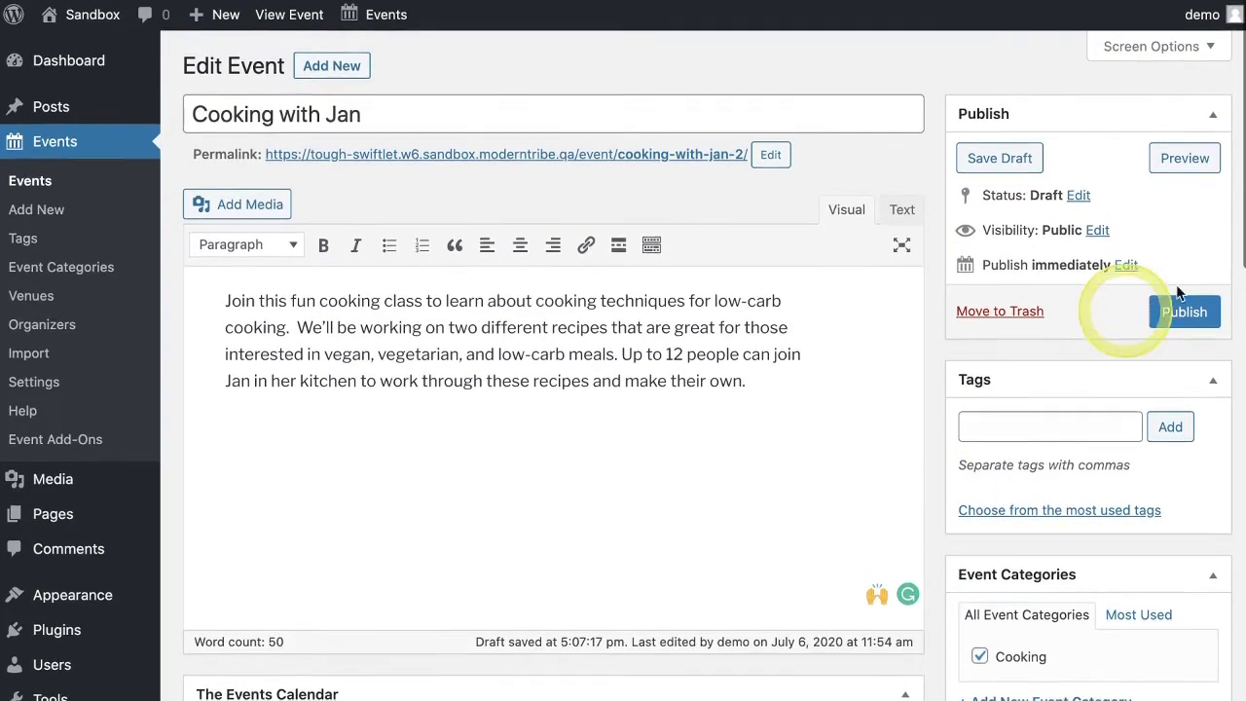
# - Publish the Cooking with Jan event from the Publish box
pyautogui.click(1188, 309)
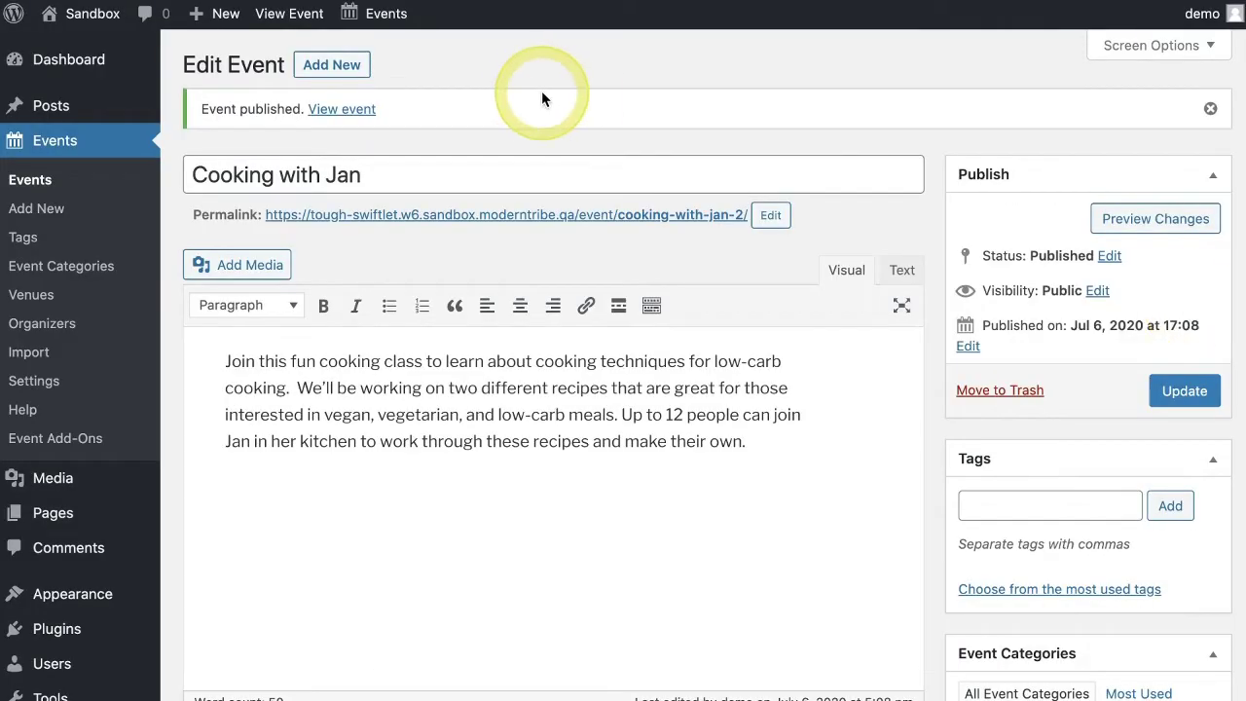
# - Open the live event page and review its July 10 time, $12.00 cost and venue map
pyautogui.click(335, 111)
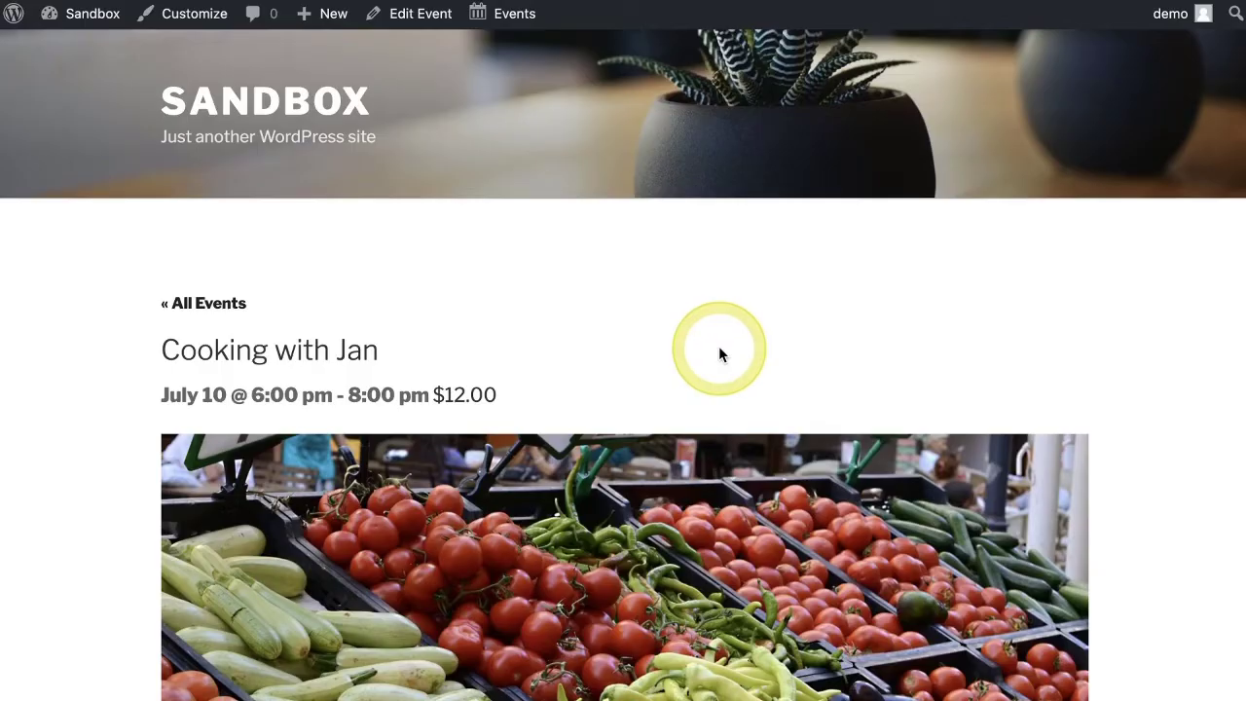
pyautogui.scroll(-4, 719, 350)
pyautogui.scroll(-6, 721, 354)
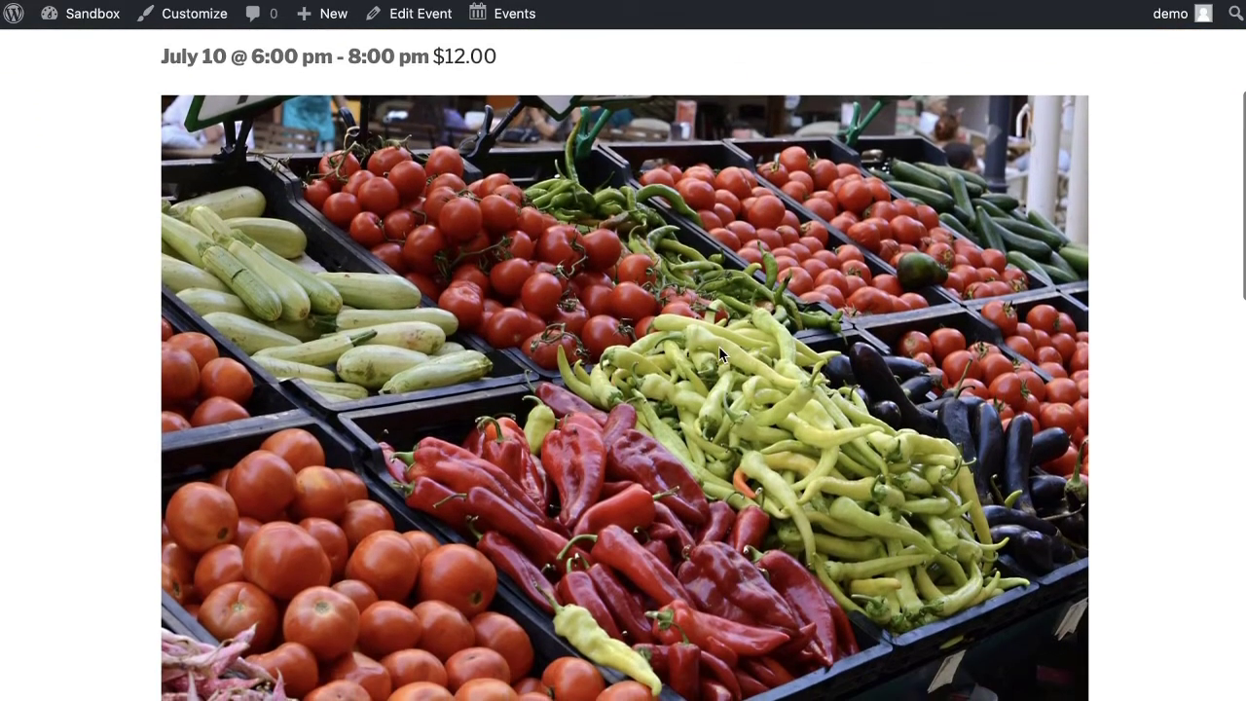
pyautogui.scroll(-3, 720, 352)
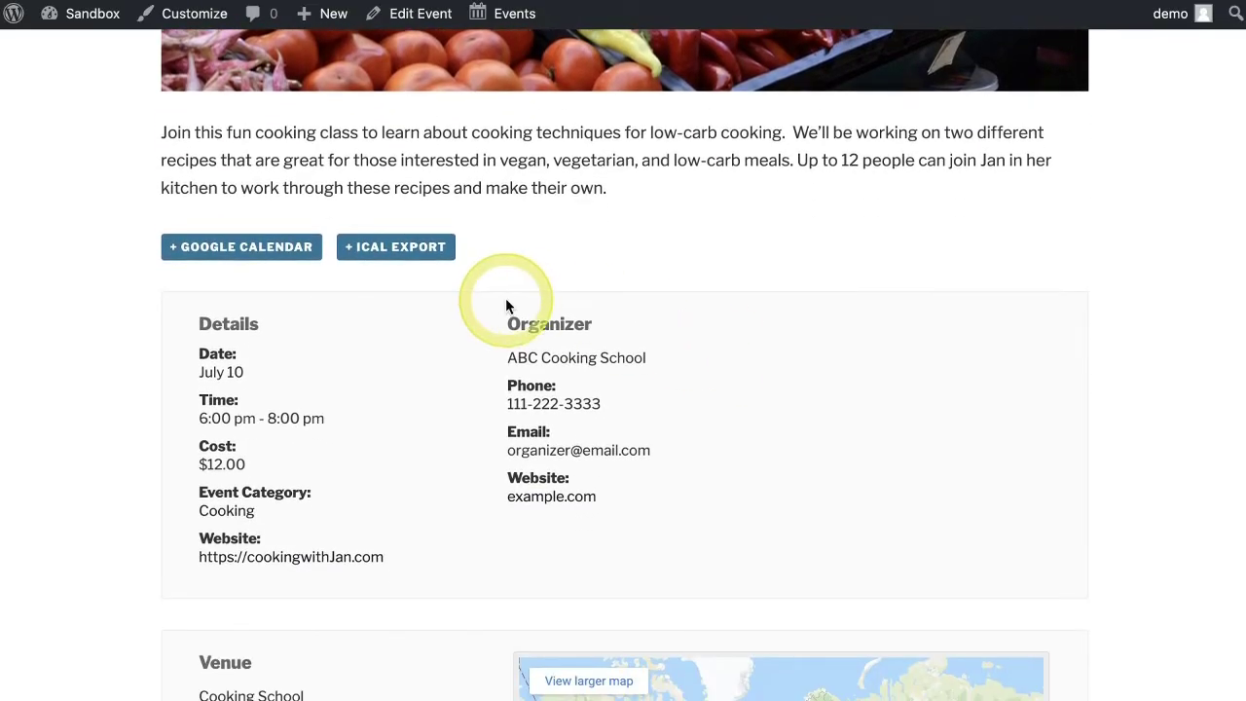
pyautogui.scroll(-2, 138, 506)
pyautogui.scroll(-1, 138, 506)
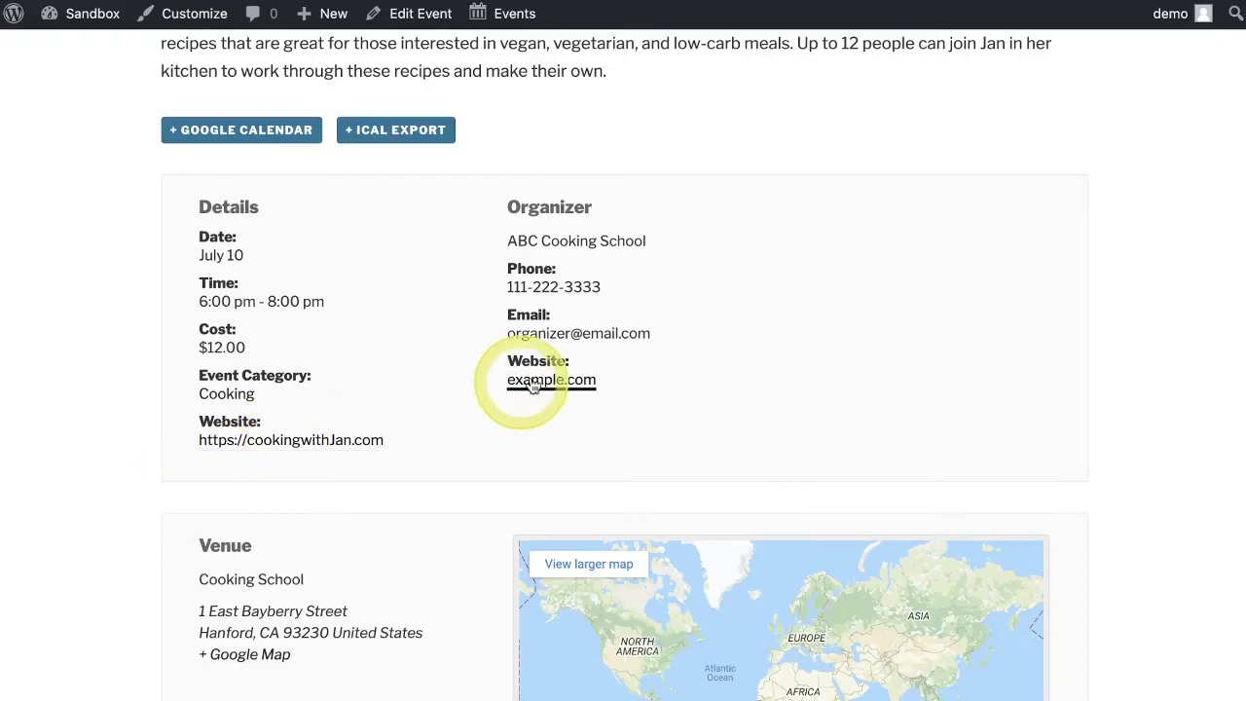
pyautogui.scroll(-4, 272, 624)
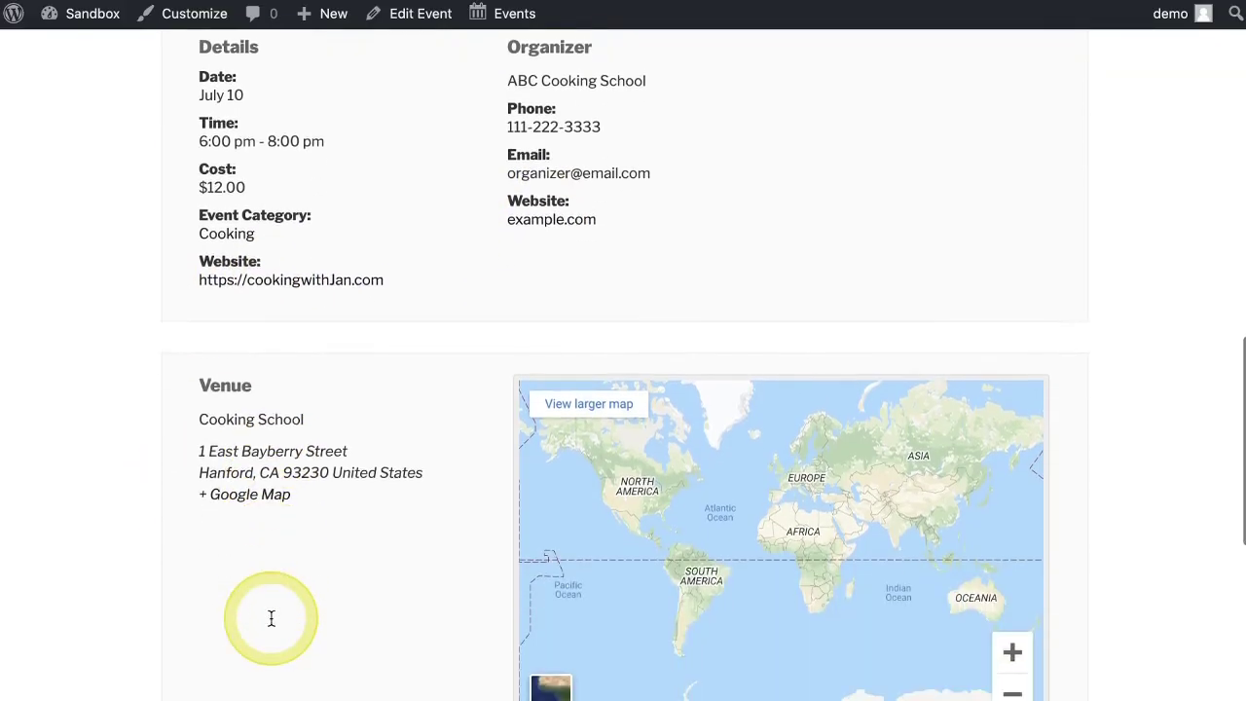
pyautogui.scroll(8, 383, 623)
pyautogui.scroll(10, 382, 620)
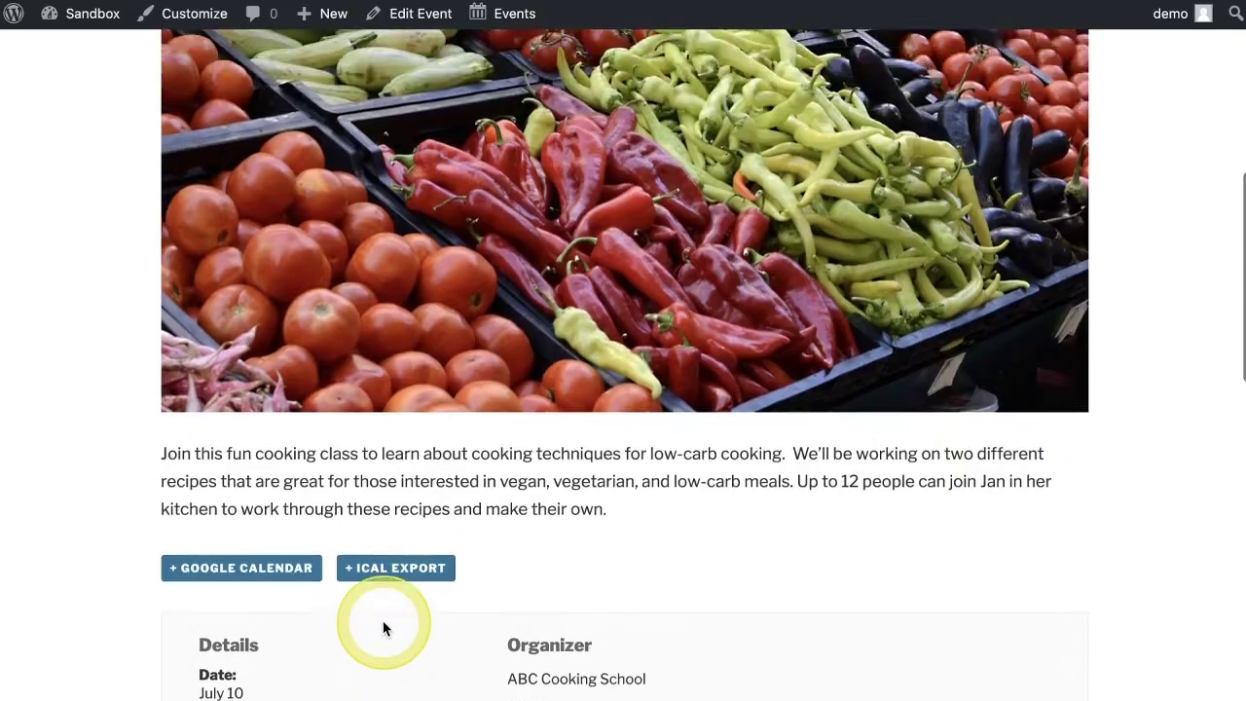
pyautogui.scroll(3, 383, 621)
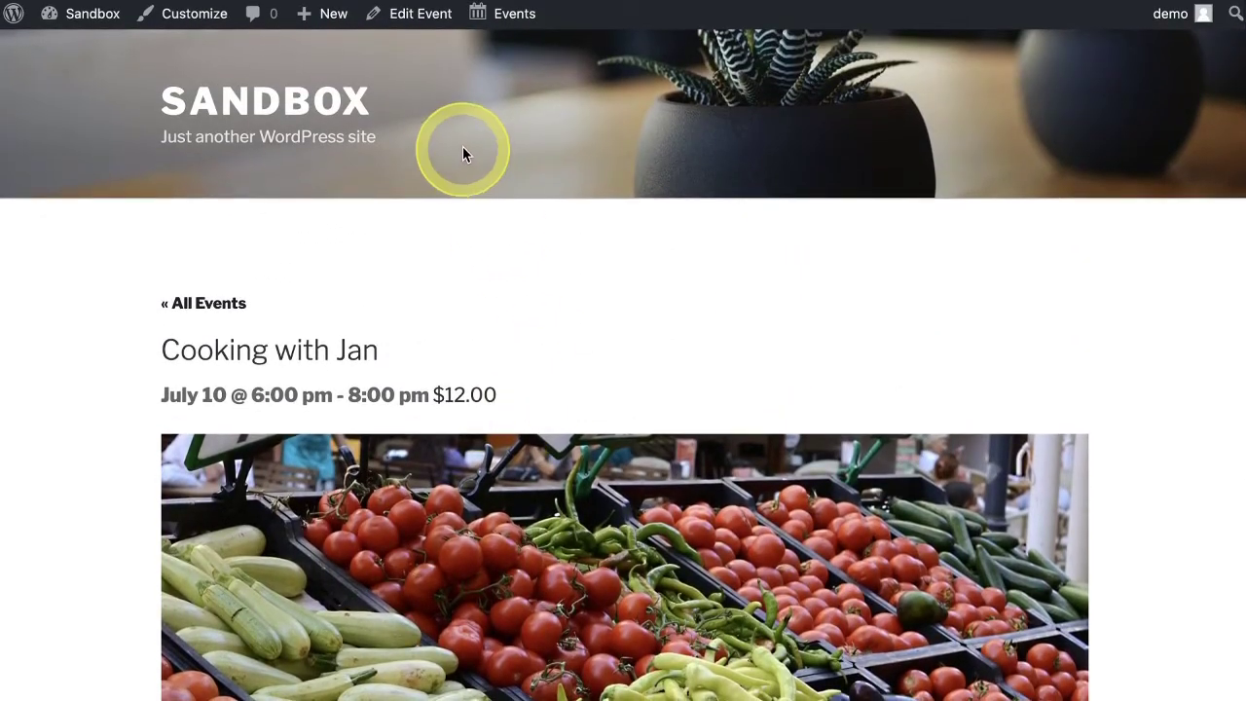
pyautogui.moveTo(518, 30)
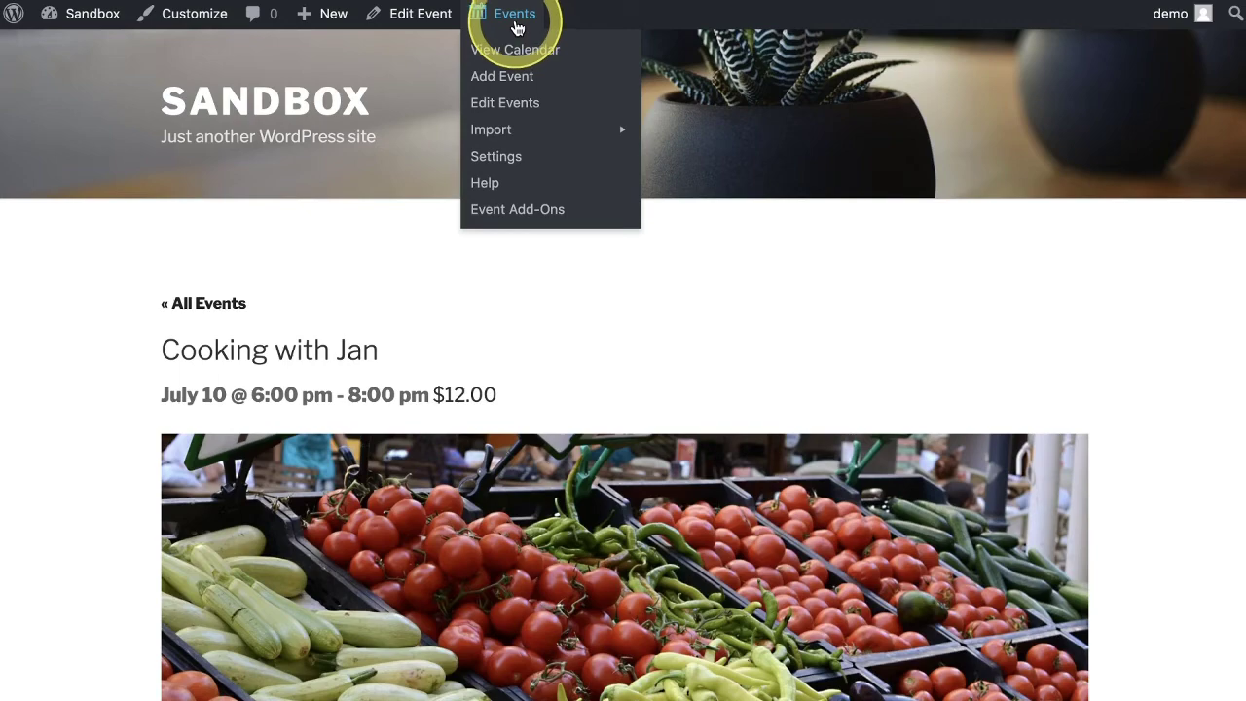
# - View the front-end events list showing Cooking with Jan on July 10
pyautogui.click(500, 53)
pyautogui.scroll(-4, 523, 282)
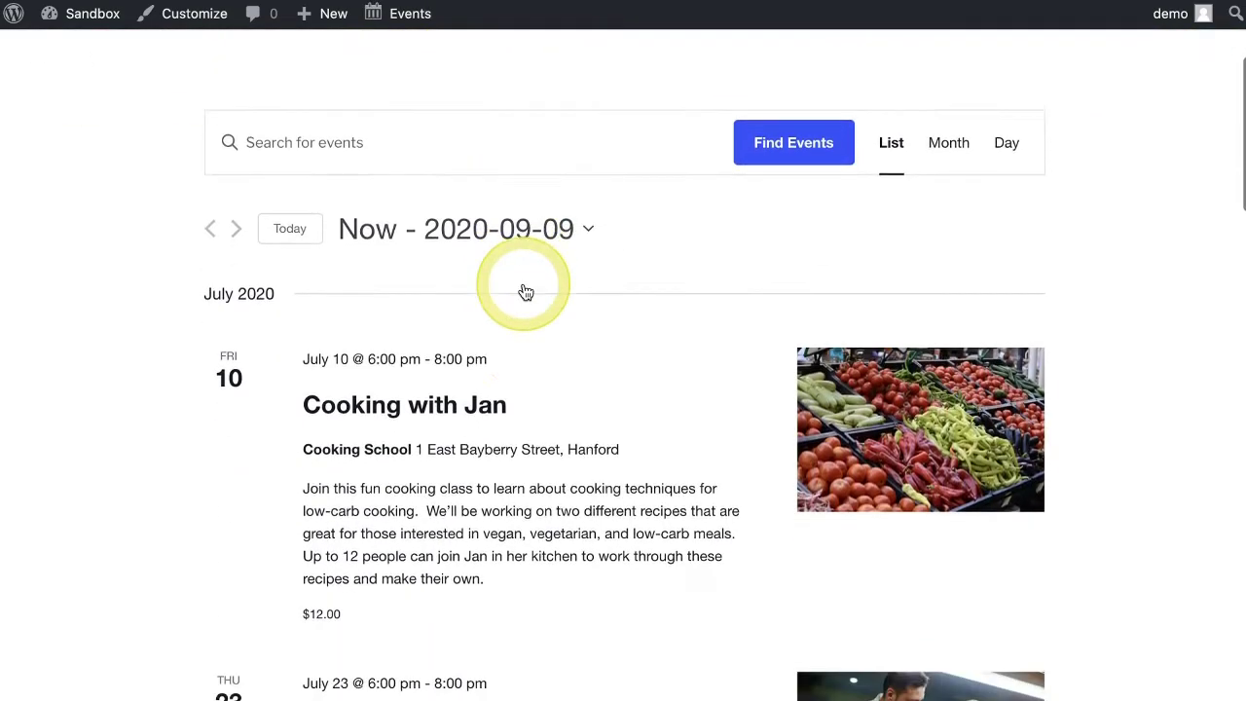
pyautogui.scroll(-1, 526, 292)
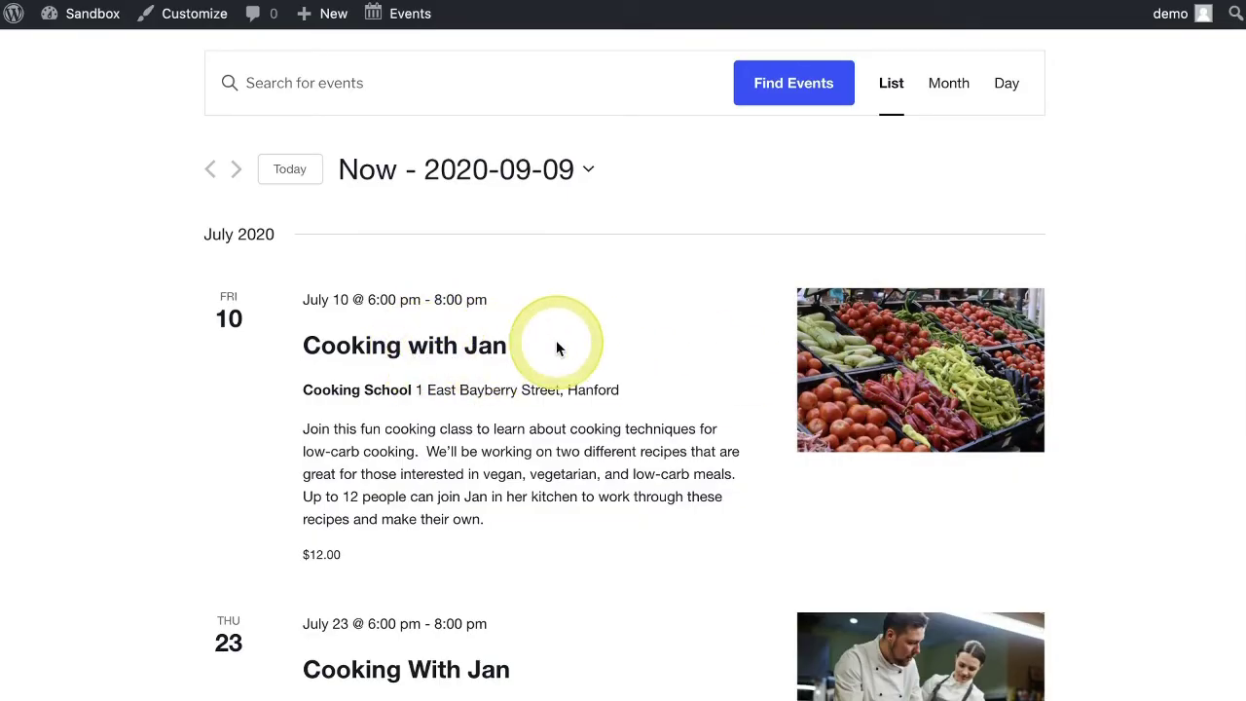
pyautogui.scroll(3, 586, 307)
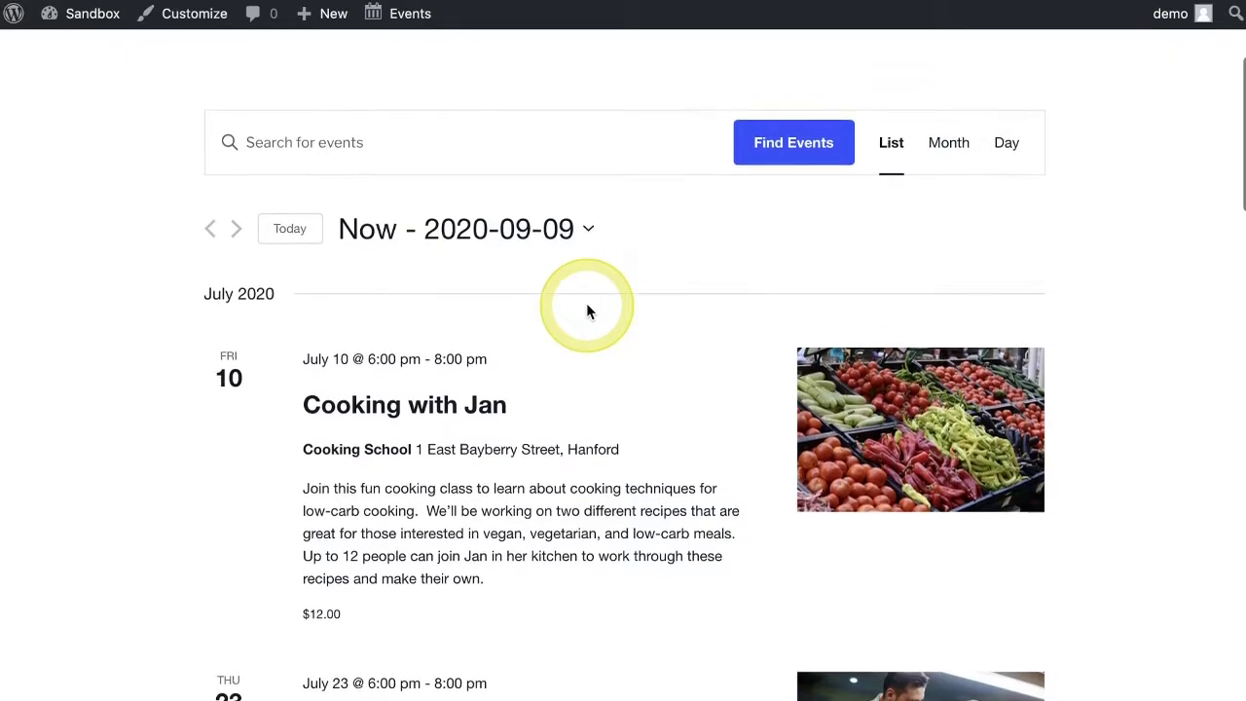
pyautogui.scroll(2, 587, 310)
pyautogui.scroll(-4, 587, 312)
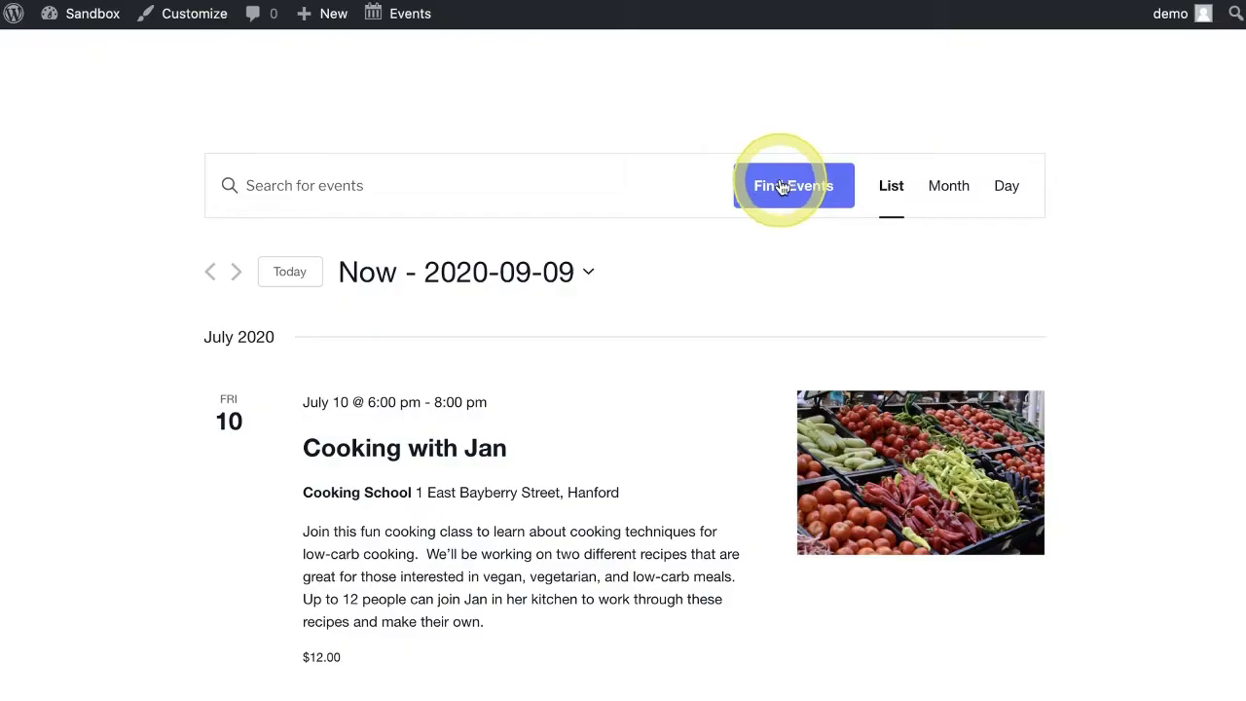
pyautogui.scroll(-1, 750, 292)
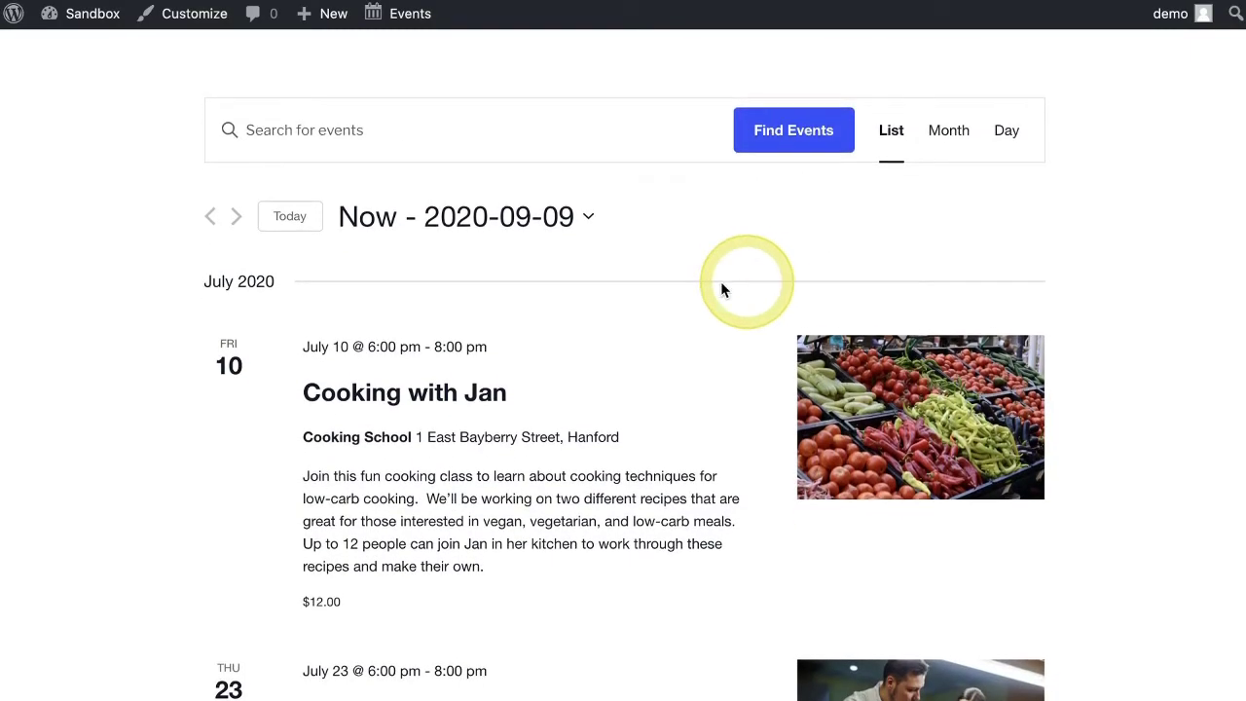
pyautogui.click(190, 25)
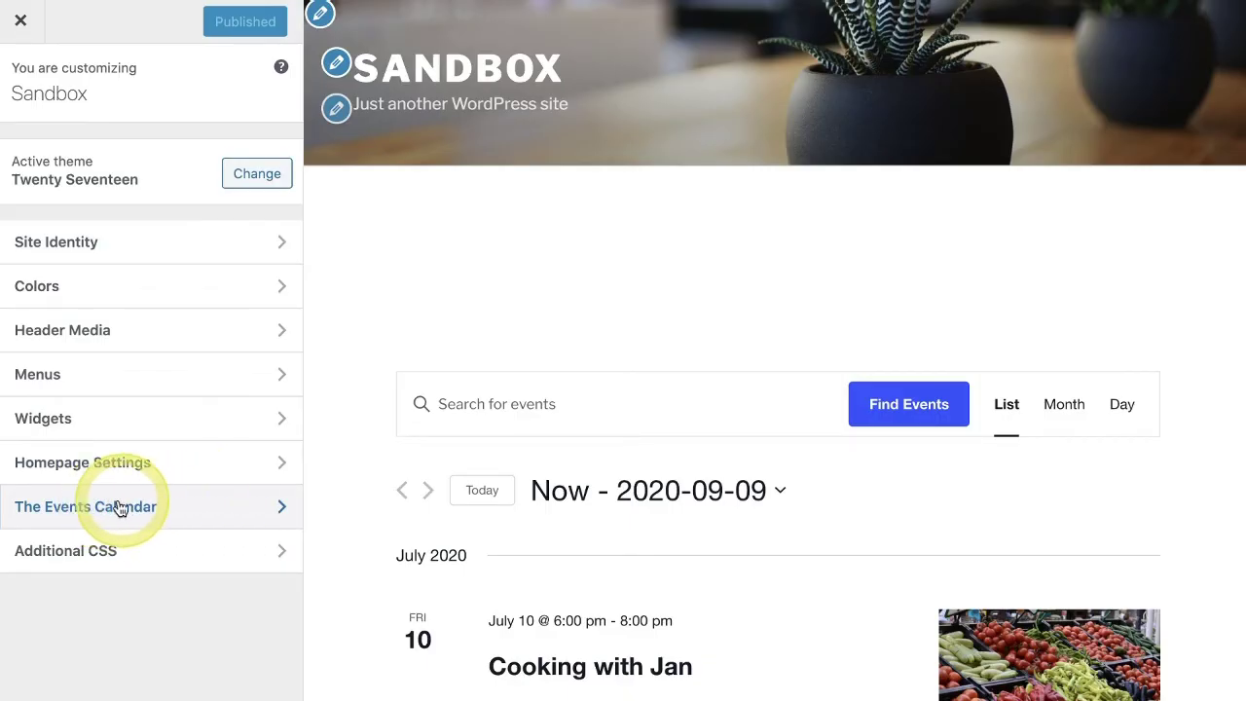
# - In the Customizer, set The Events Calendar General accent colour to red #dd3333
pyautogui.click(268, 513)
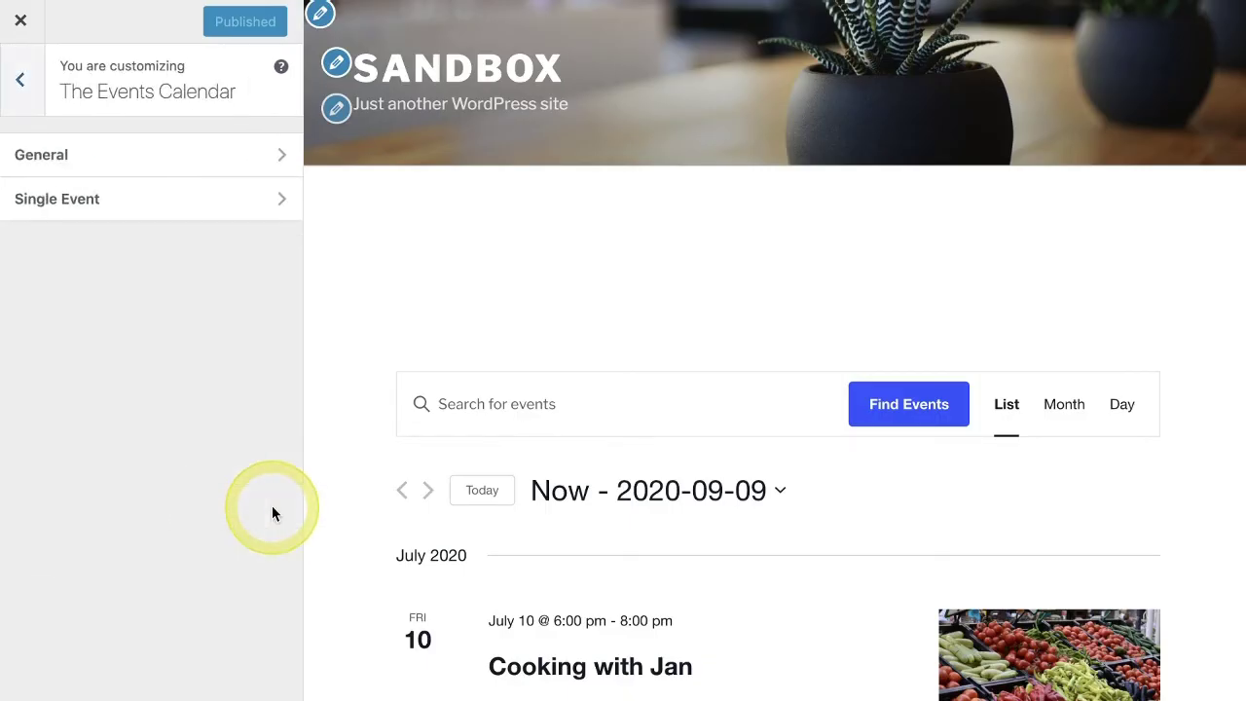
pyautogui.click(103, 159)
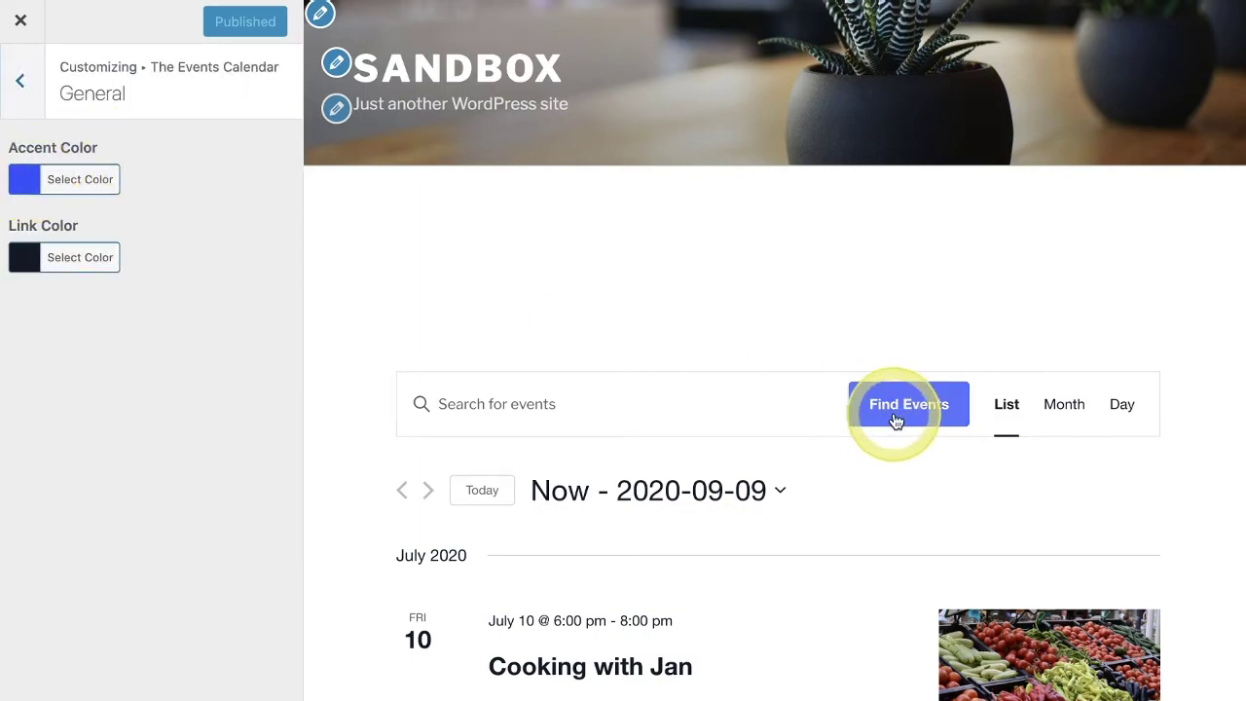
pyautogui.click(25, 178)
pyautogui.click(78, 417)
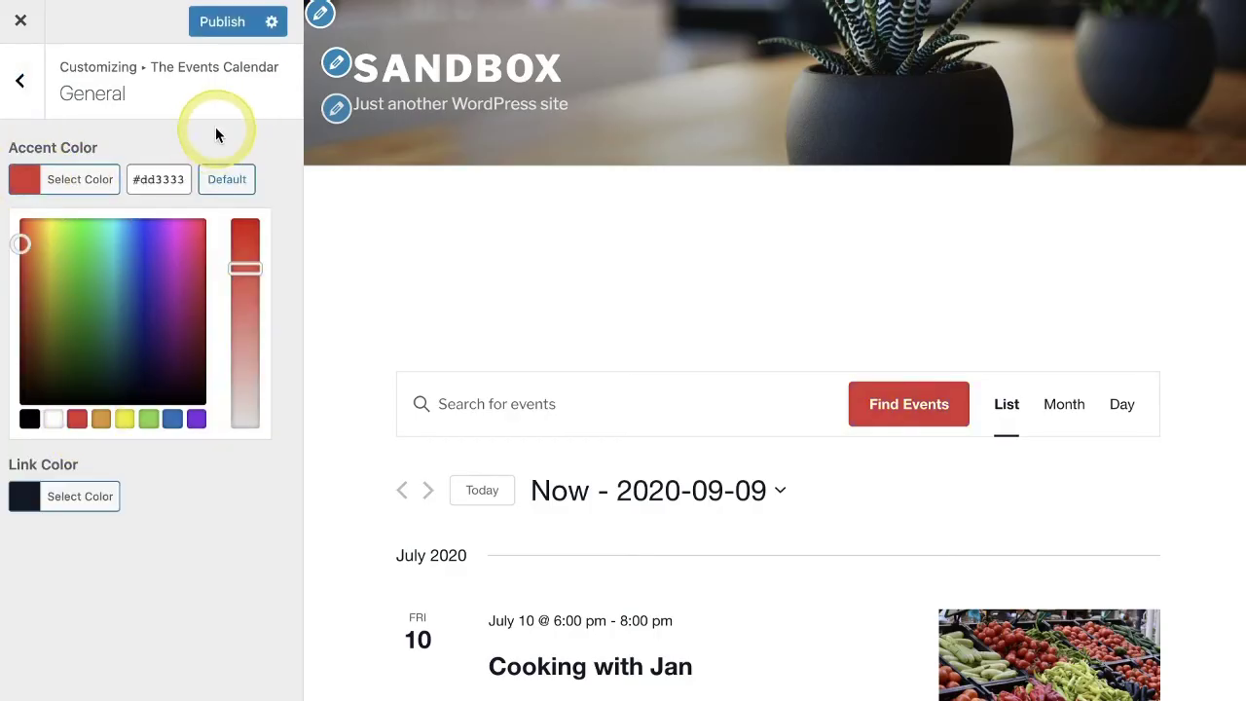
pyautogui.click(213, 129)
pyautogui.click(26, 180)
pyautogui.click(161, 178)
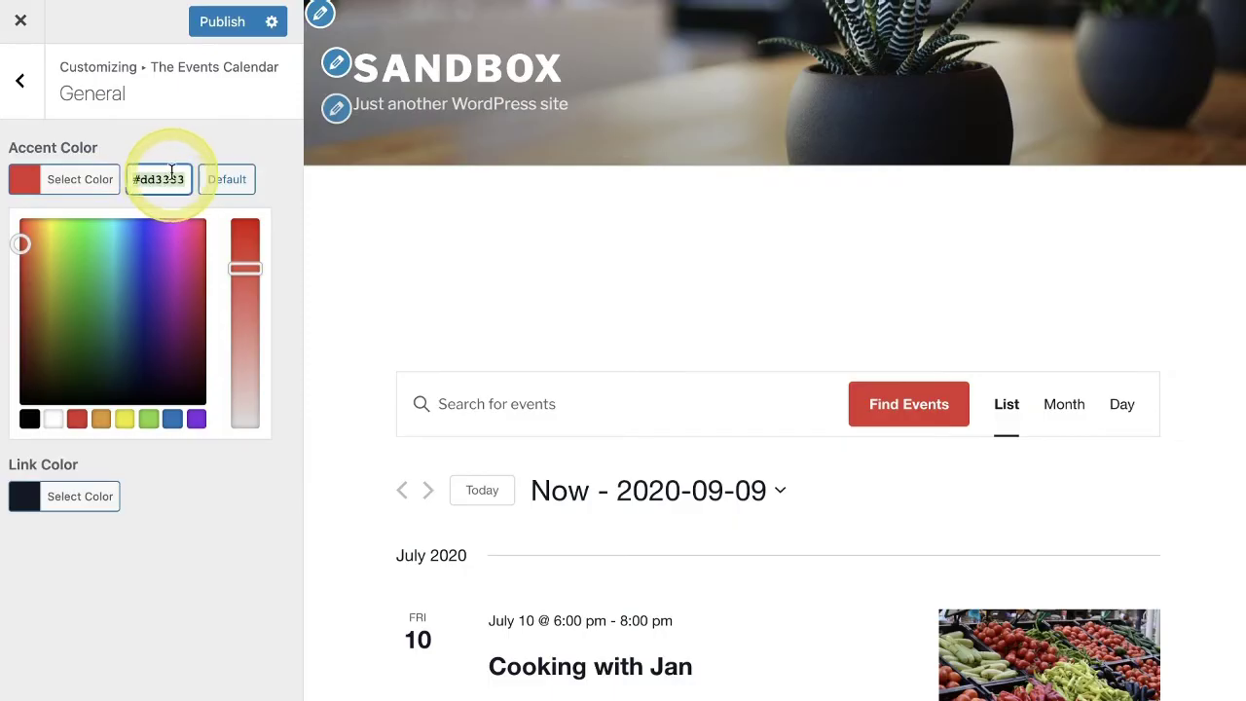
pyautogui.click(151, 143)
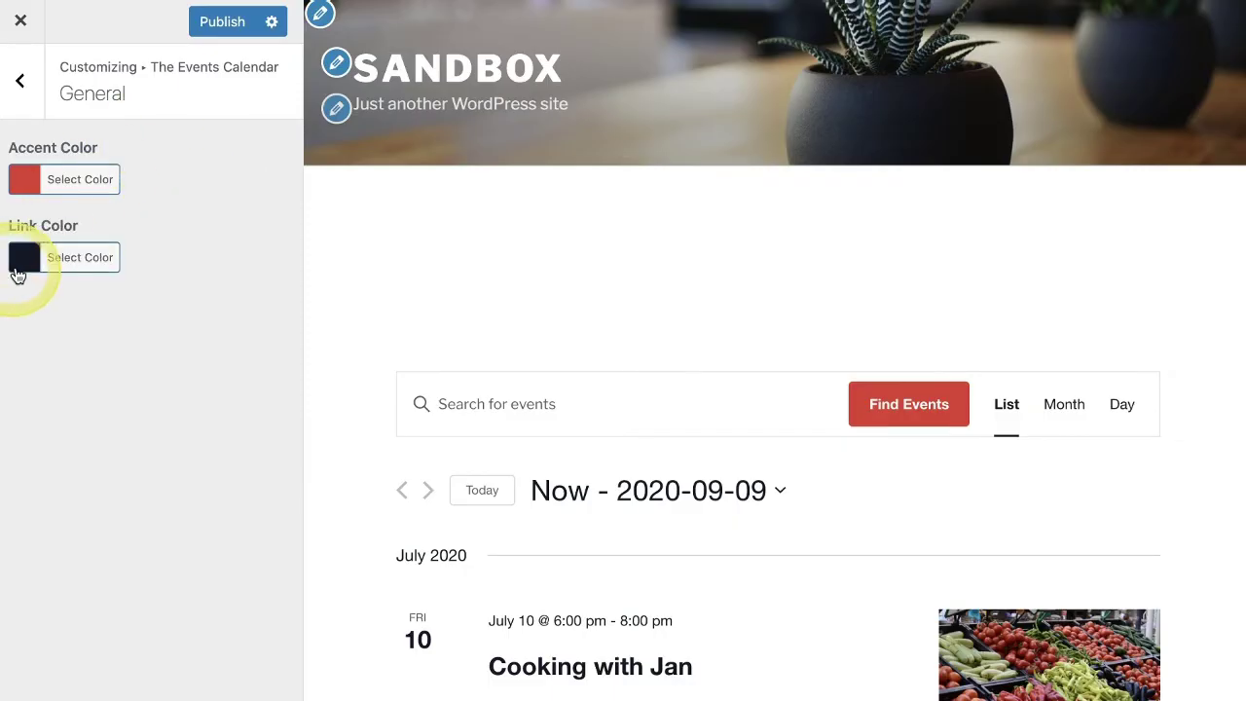
# - Set the Events Calendar link colour to the same red and publish the colours
pyautogui.scroll(-3, 519, 455)
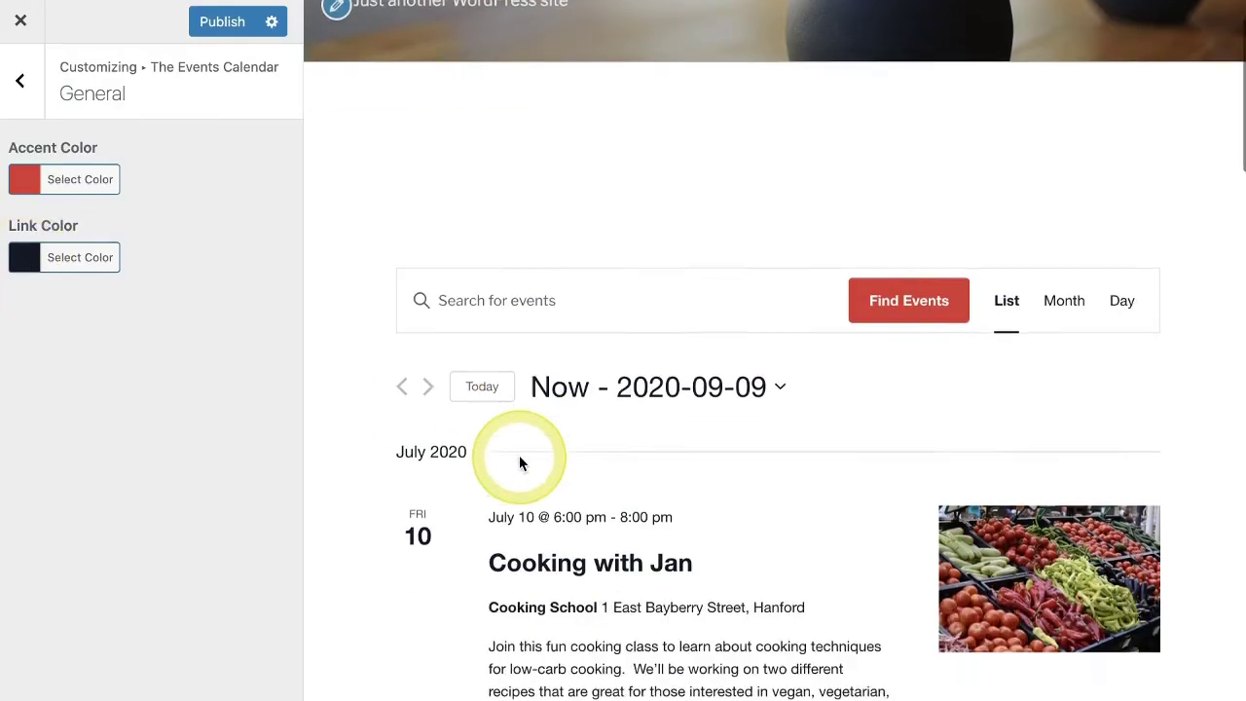
pyautogui.click(24, 257)
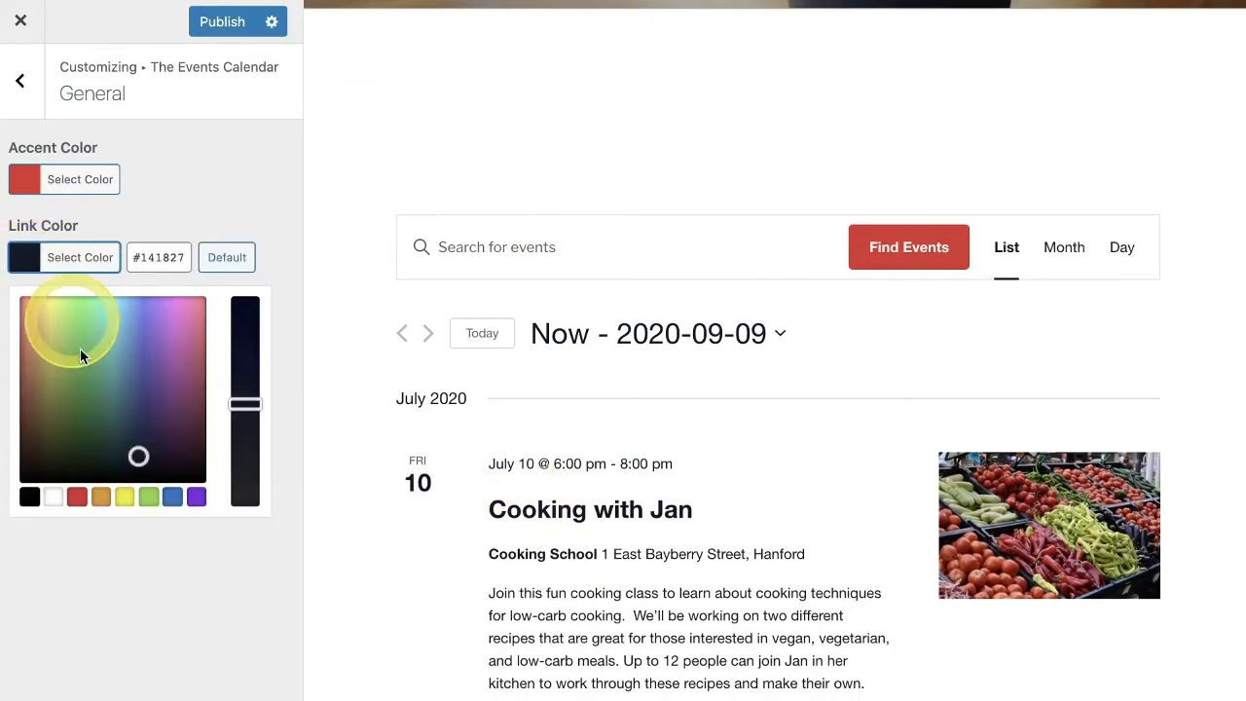
pyautogui.click(77, 497)
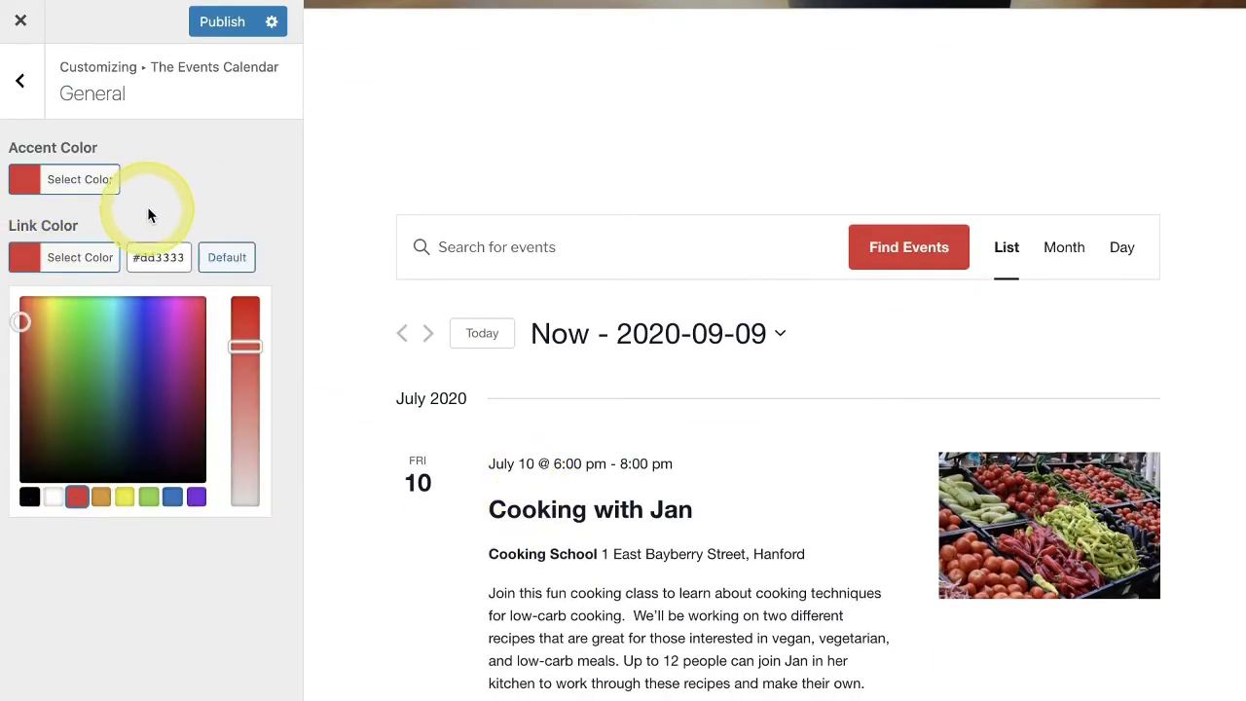
pyautogui.click(204, 25)
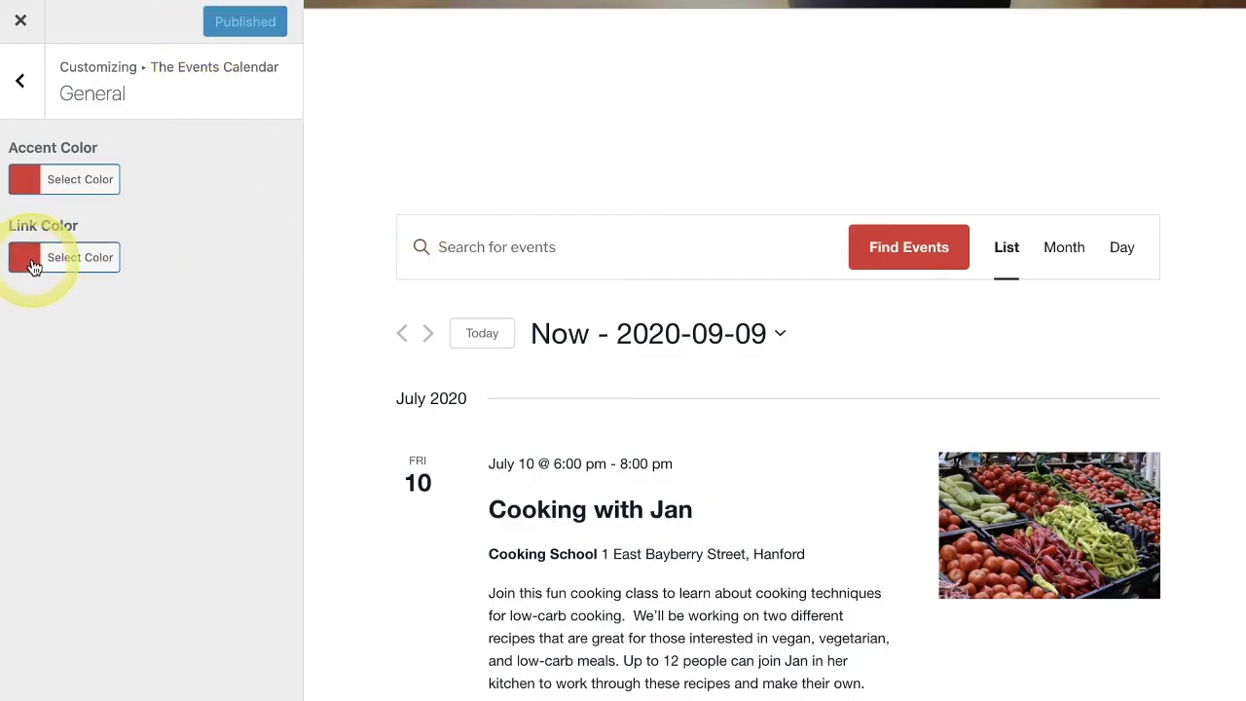
# - Preview the Cooking with Jan event page to check the red links
pyautogui.click(604, 516)
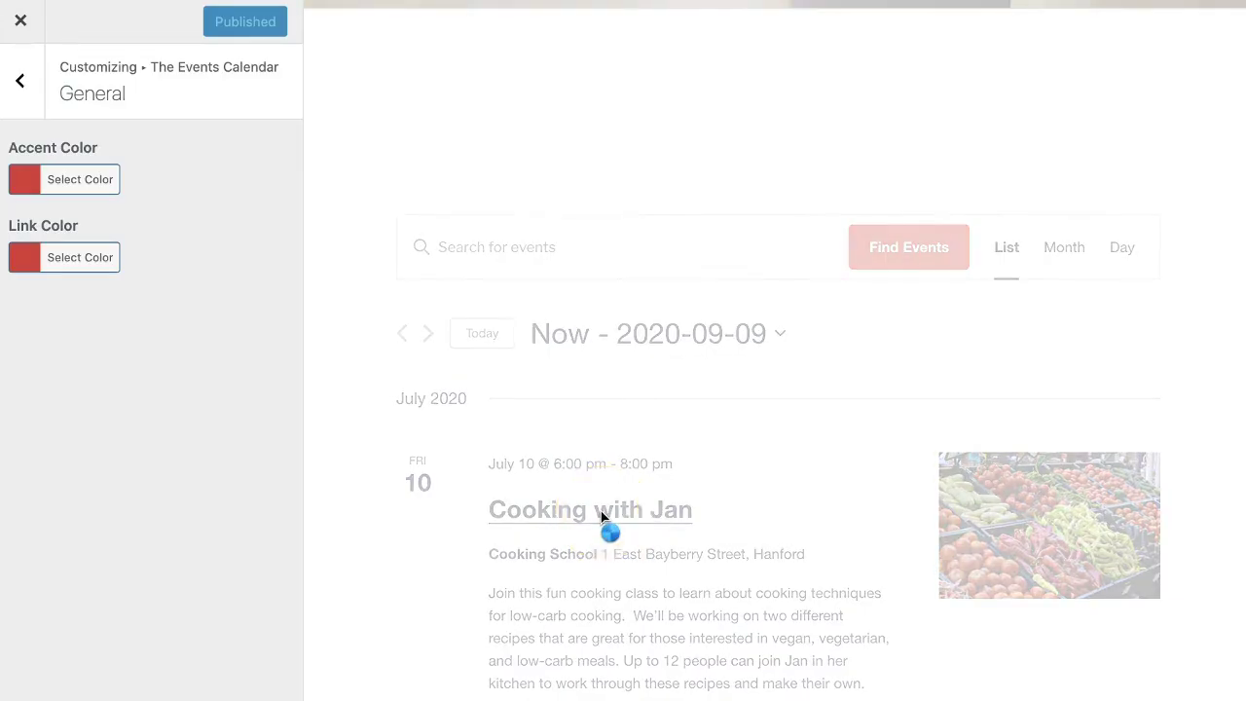
pyautogui.scroll(-10, 534, 500)
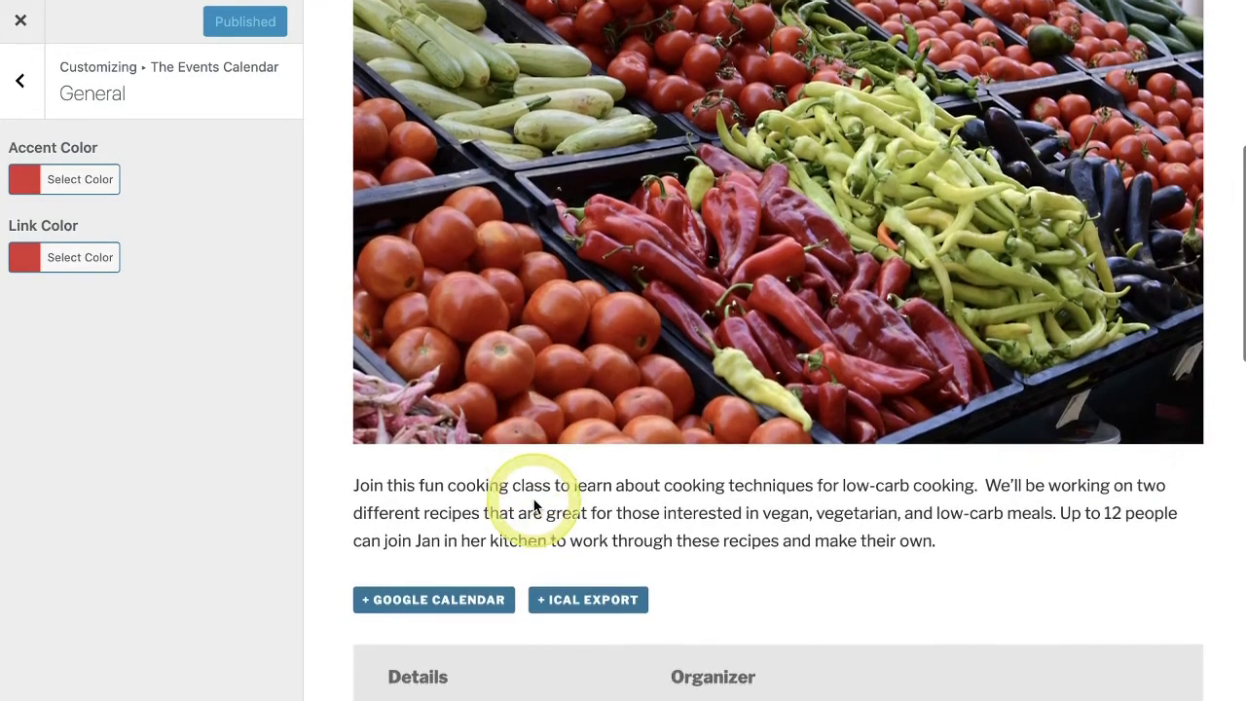
pyautogui.scroll(-2, 533, 501)
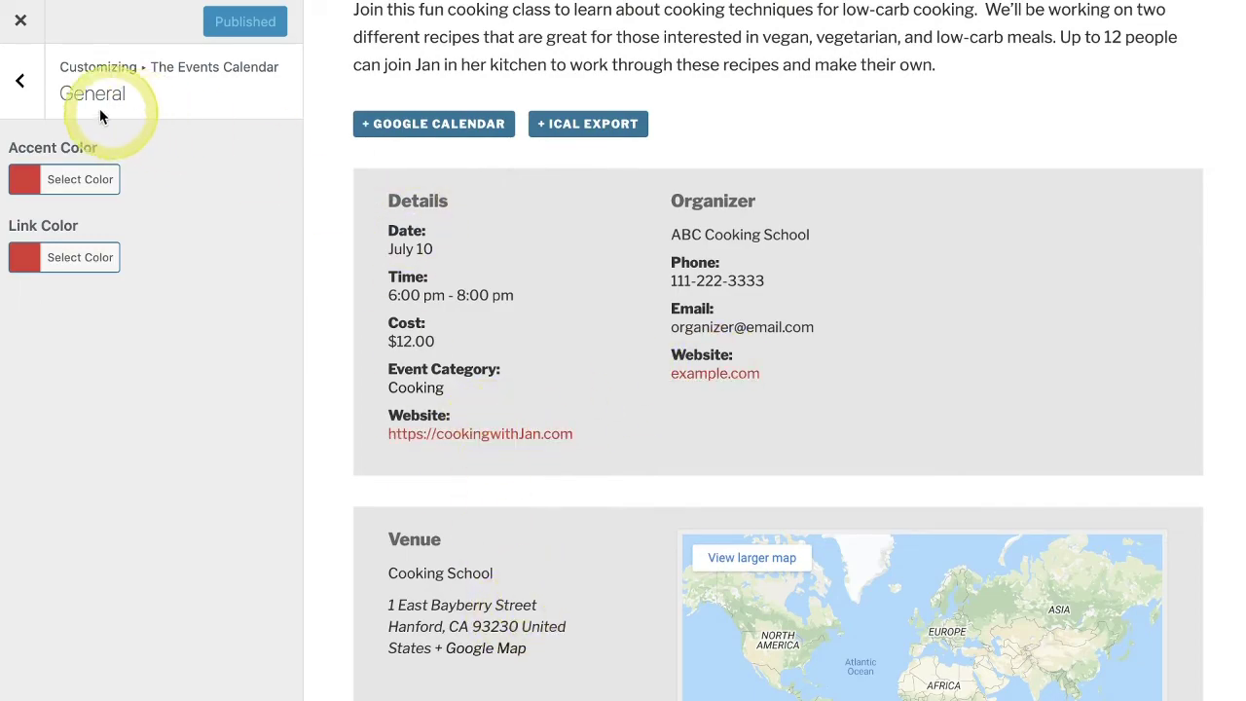
pyautogui.click(35, 98)
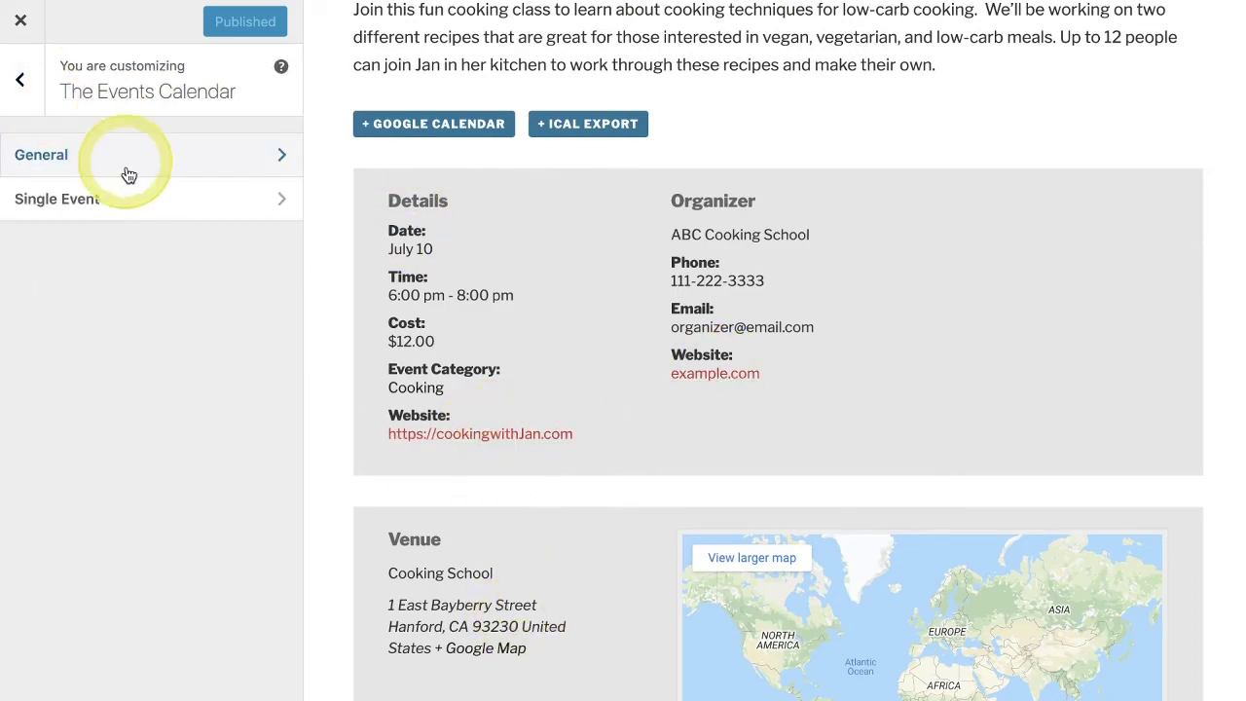
# - Set the Single Event Details Background Color to bright green #7eea0b
pyautogui.click(112, 207)
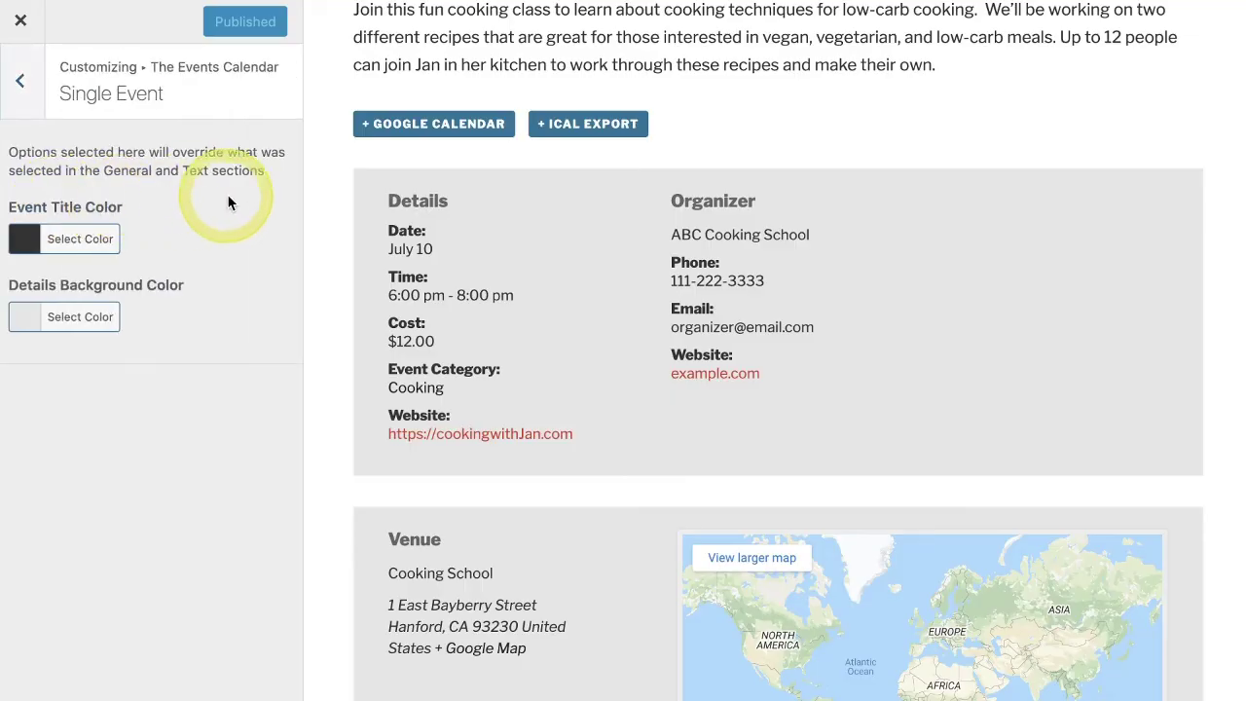
pyautogui.scroll(3, 750, 273)
pyautogui.scroll(5, 750, 269)
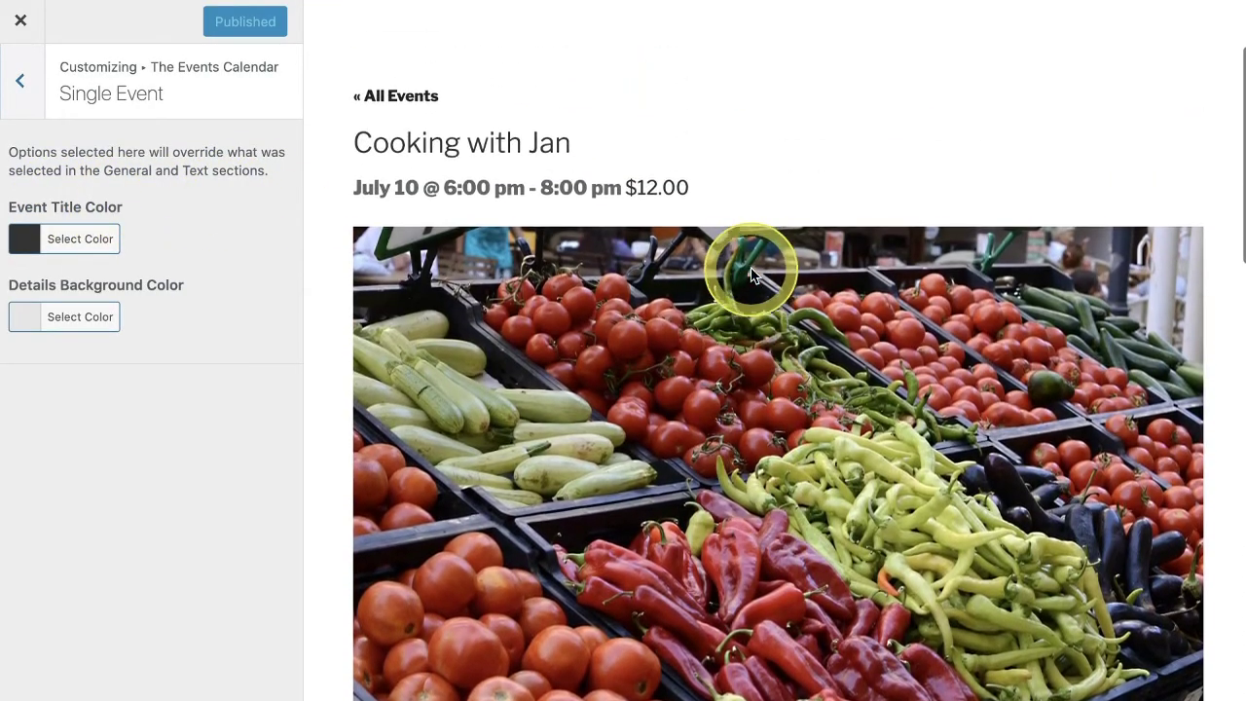
pyautogui.scroll(-6, 506, 364)
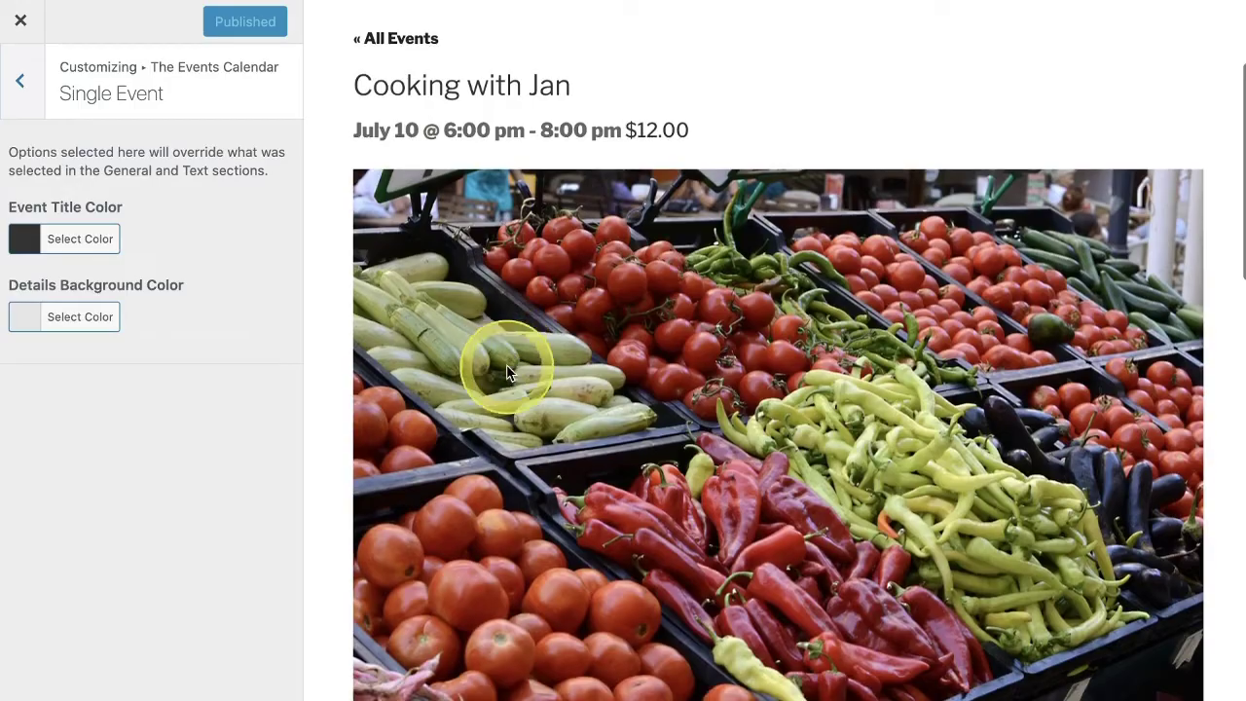
pyautogui.scroll(-2, 506, 366)
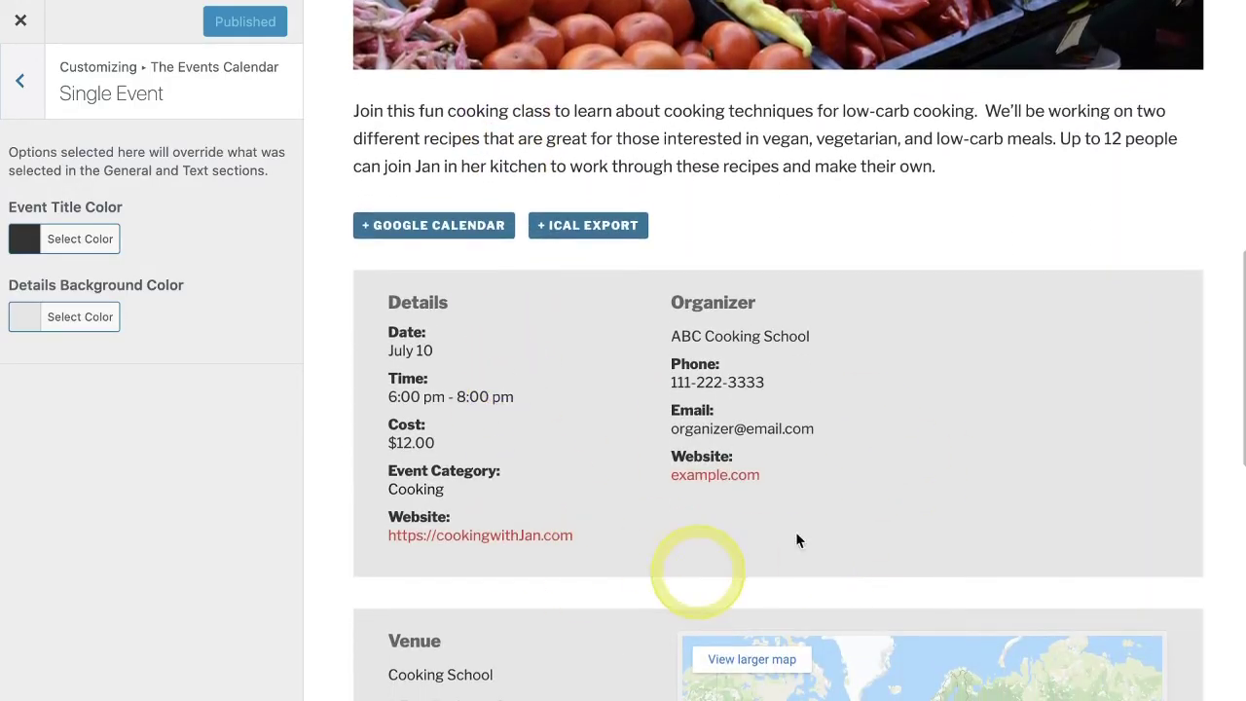
pyautogui.click(35, 327)
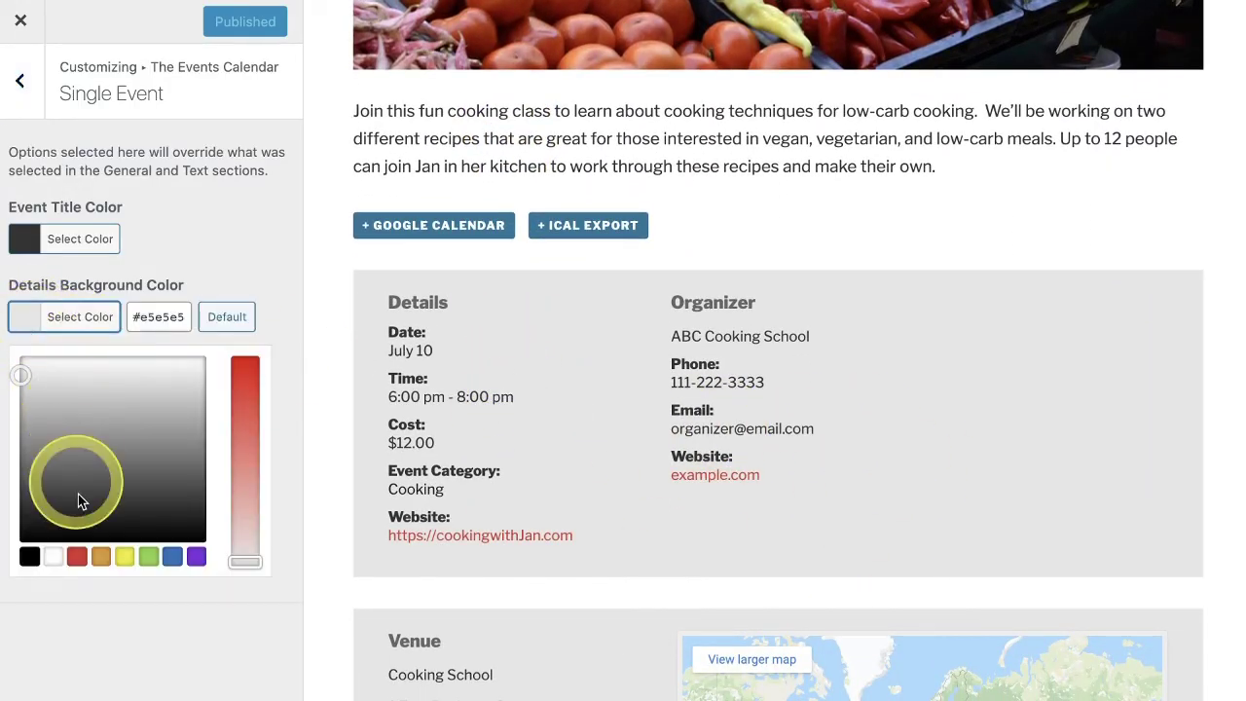
pyautogui.click(67, 373)
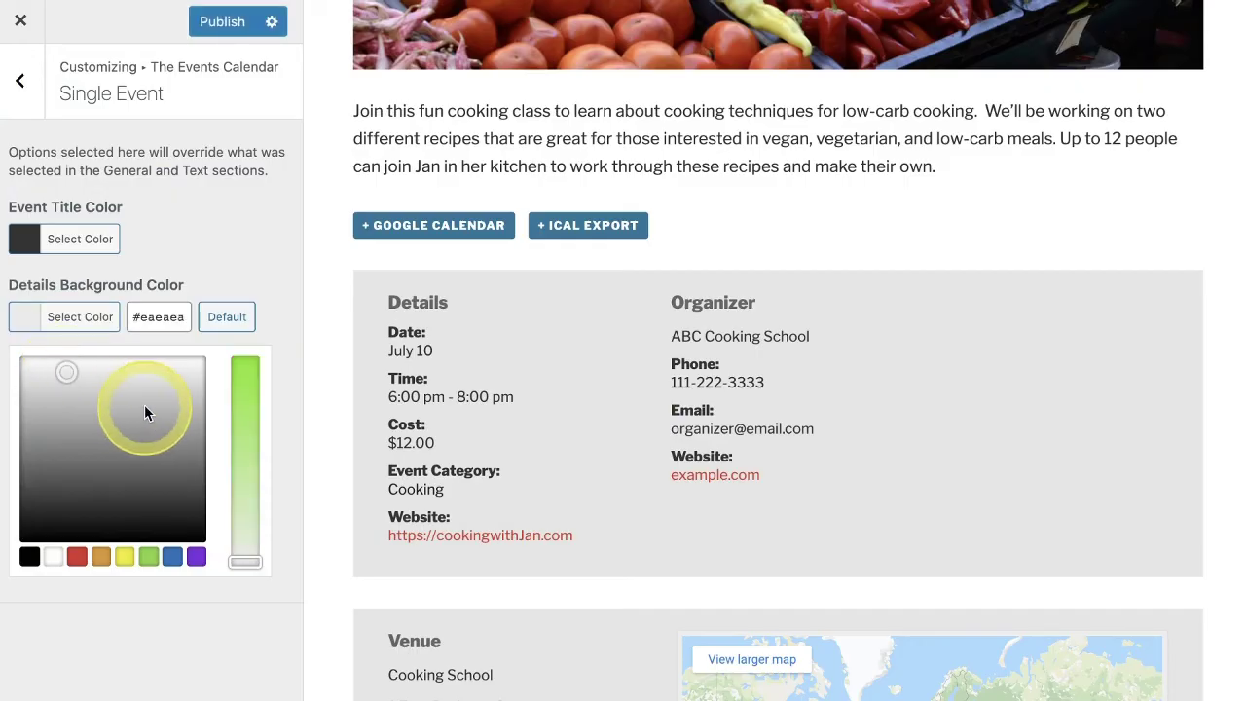
pyautogui.click(245, 371)
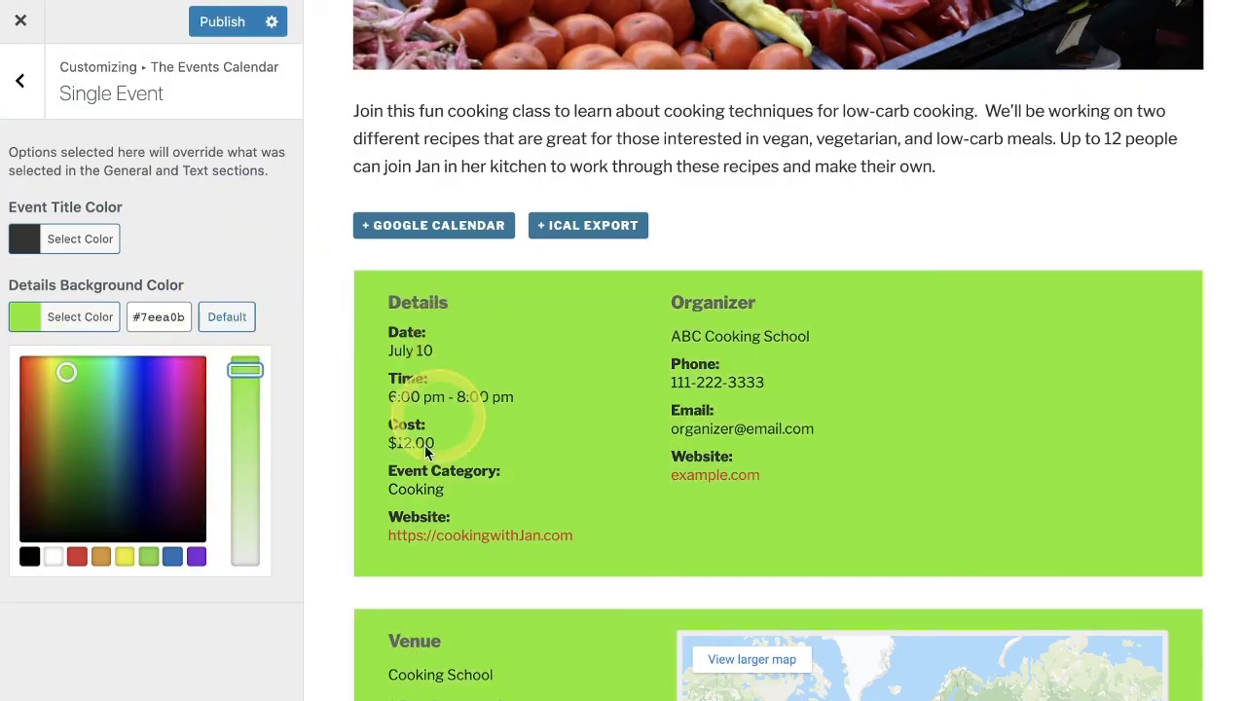
# - Publish the green details background change
pyautogui.scroll(-5, 409, 477)
pyautogui.scroll(4, 416, 477)
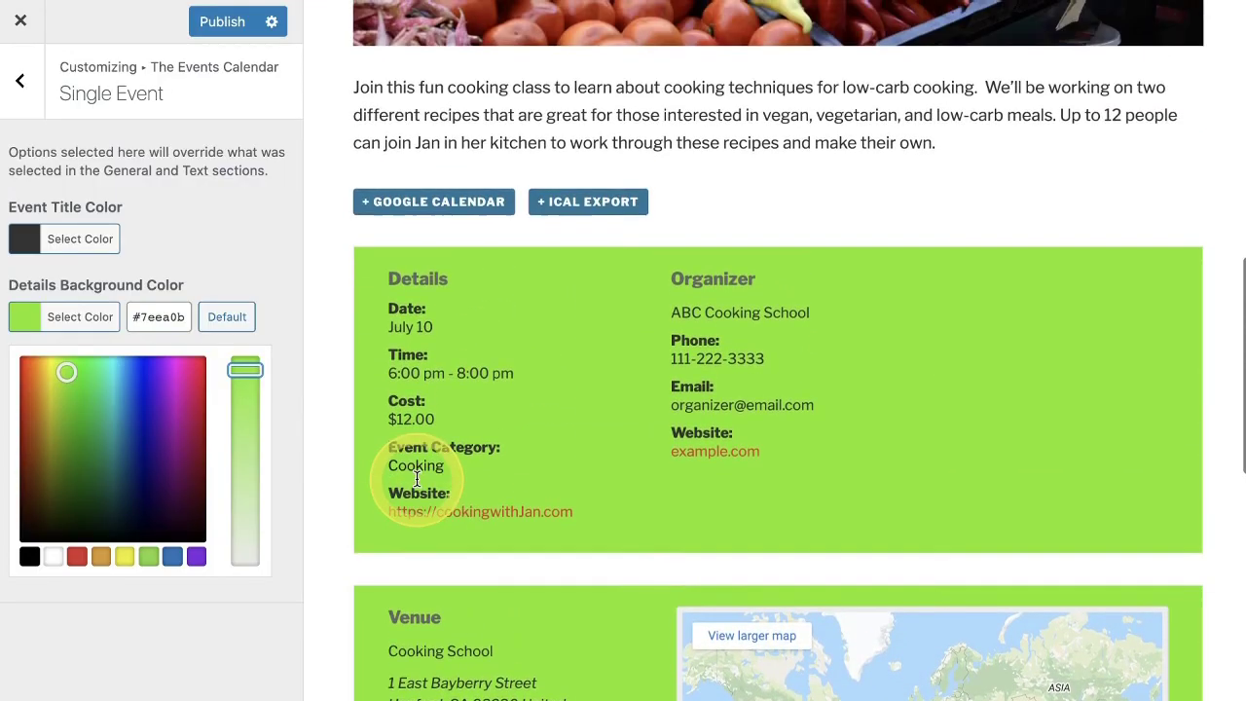
pyautogui.click(220, 23)
pyautogui.scroll(10, 453, 134)
pyautogui.scroll(2, 453, 134)
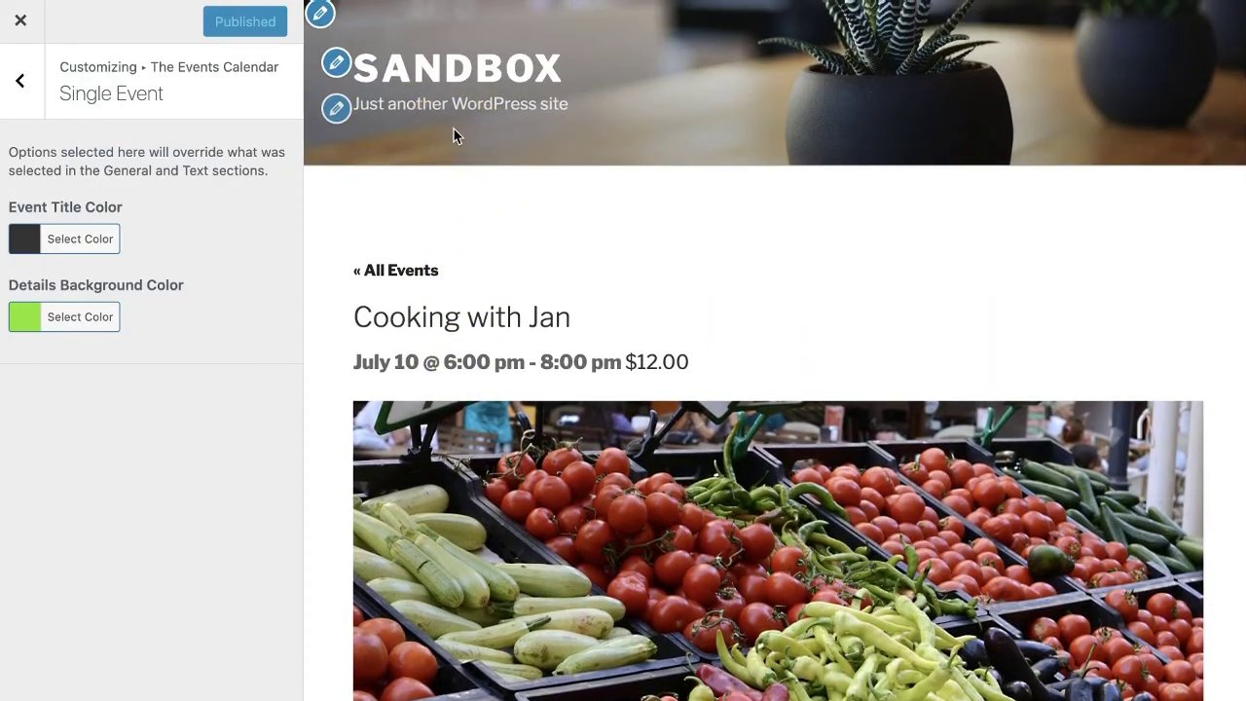